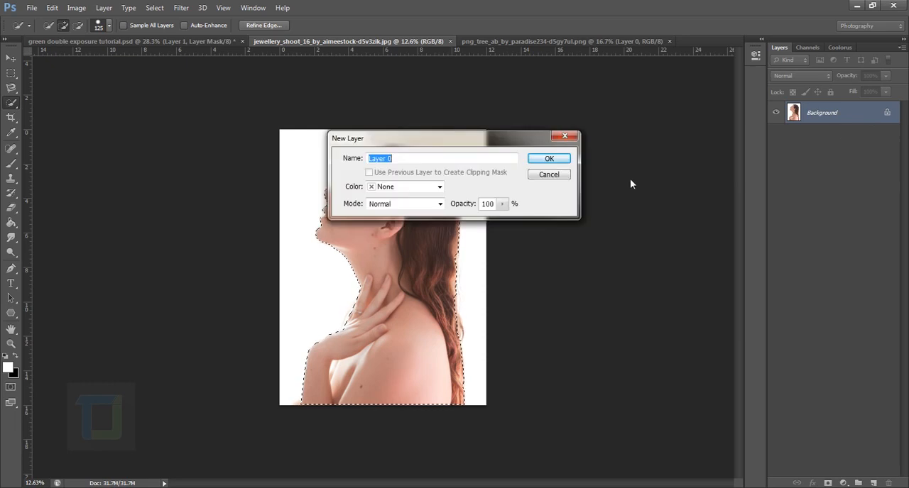
Convert the woman photo's background into an editable layer with the default name and mask it using the active selection.
click(547, 156)
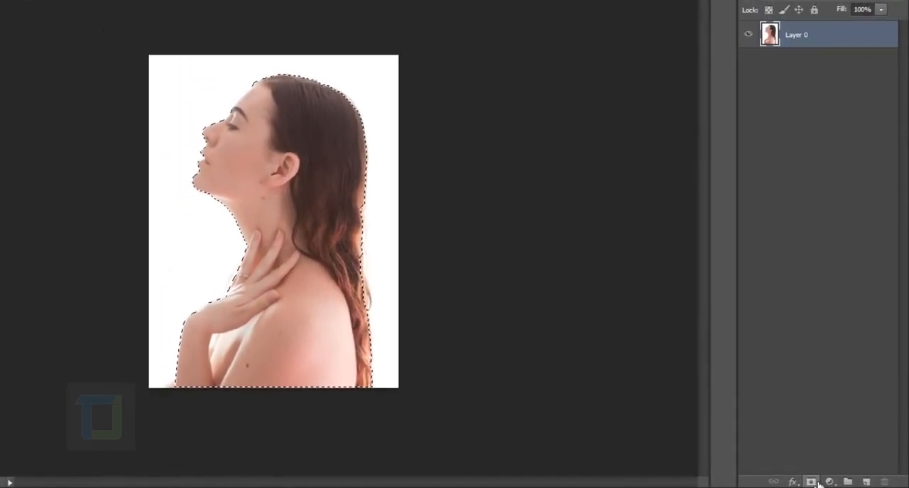
click(827, 483)
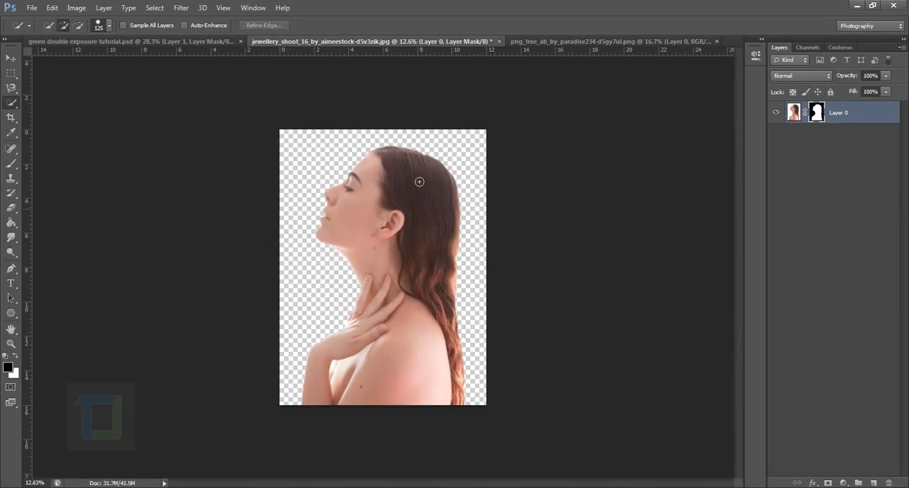
scroll(383, 267, up, 1)
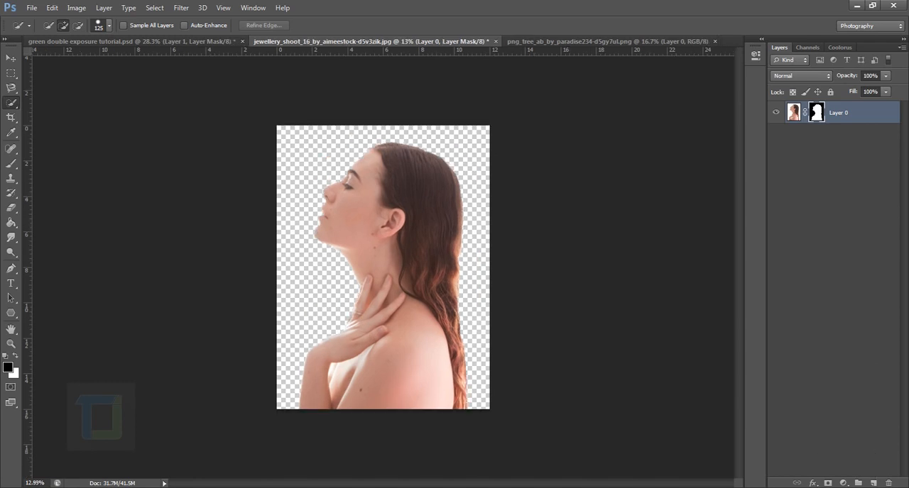
Add a new layer beneath the masked woman layer and fill it with white using the Paint Bucket.
click(874, 483)
drag(851, 115, 843, 163)
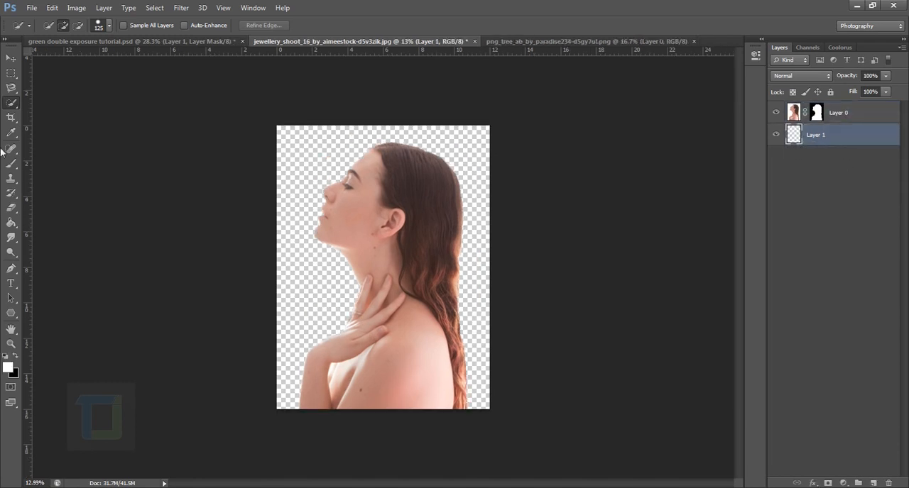
click(12, 223)
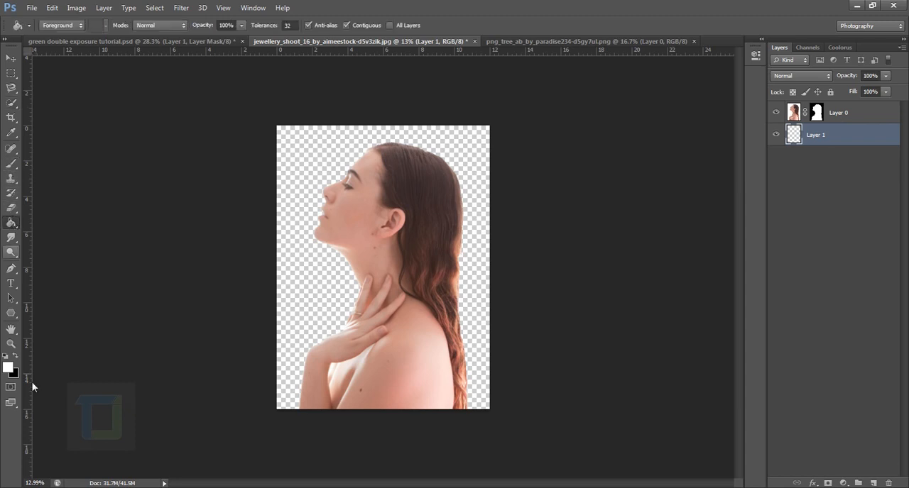
click(308, 265)
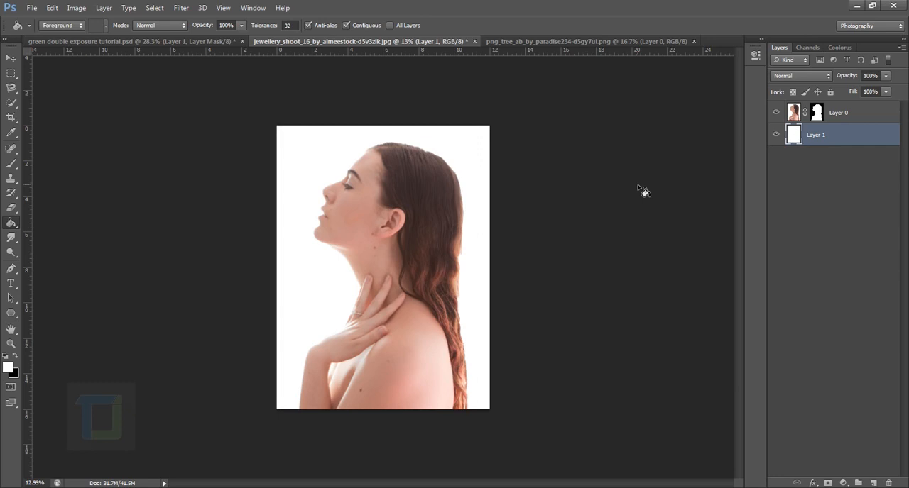
Copy the entire tree image and paste it into the woman photo document, between the woman and the white layer.
click(586, 43)
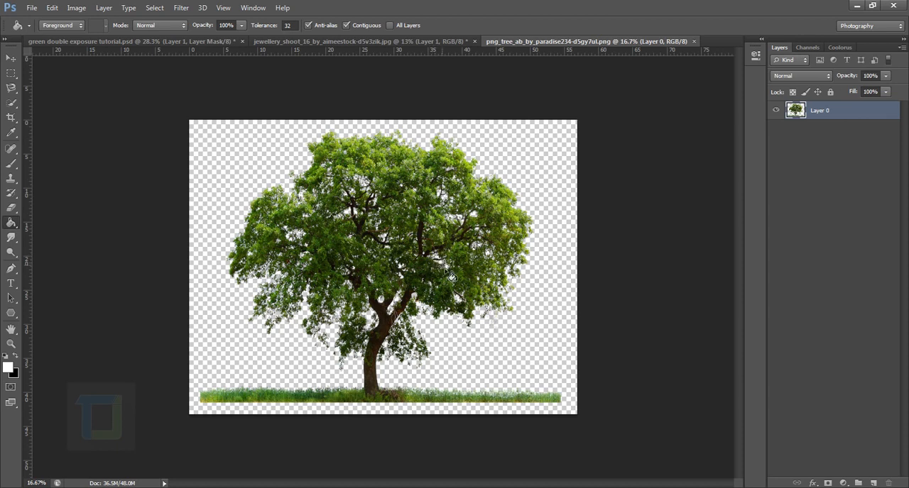
click(10, 56)
key(ctrl+a)
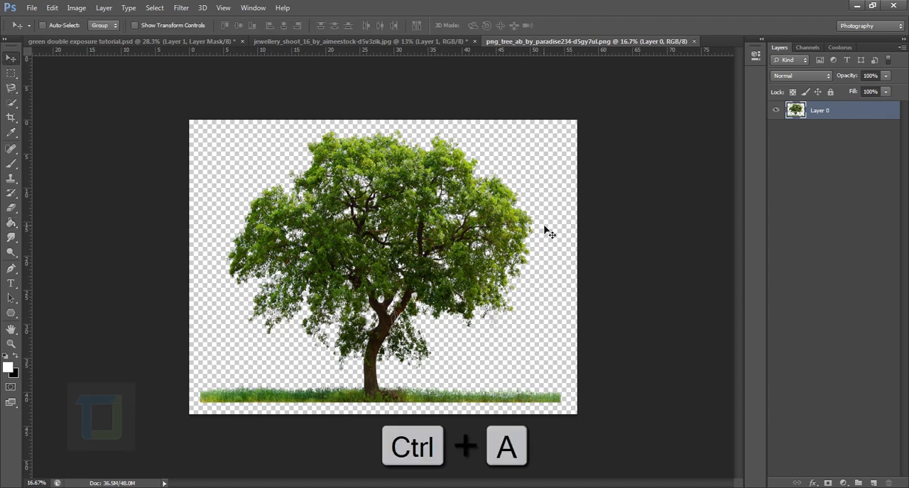
key(ctrl+c)
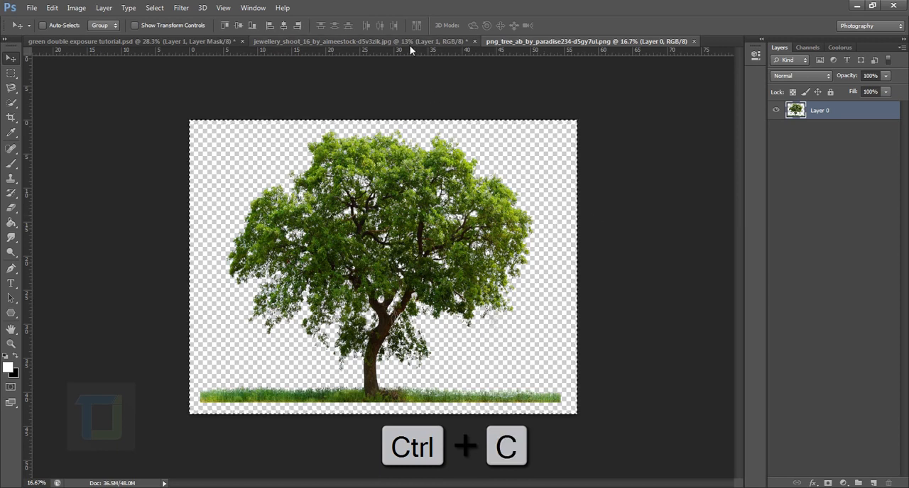
click(410, 44)
key(ctrl+v)
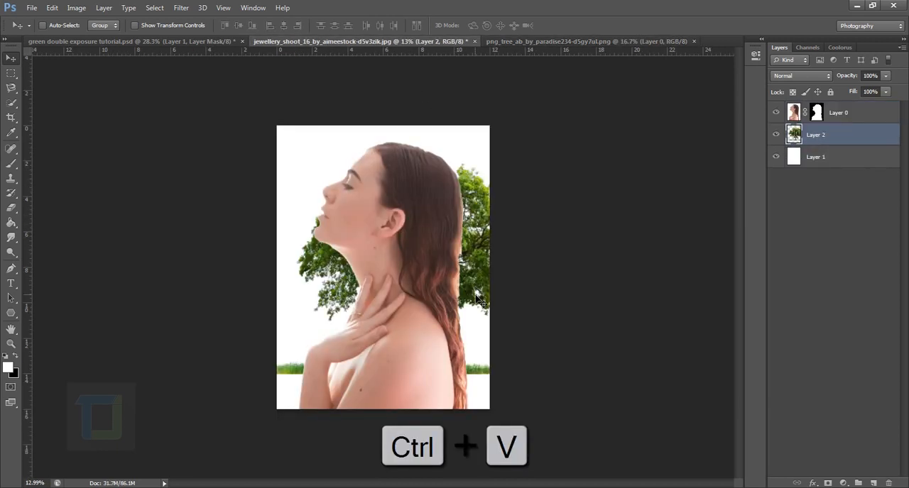
Rotate the tree layer about -75° with Free Transform and position its crown behind the woman's head and neck.
click(777, 135)
click(778, 135)
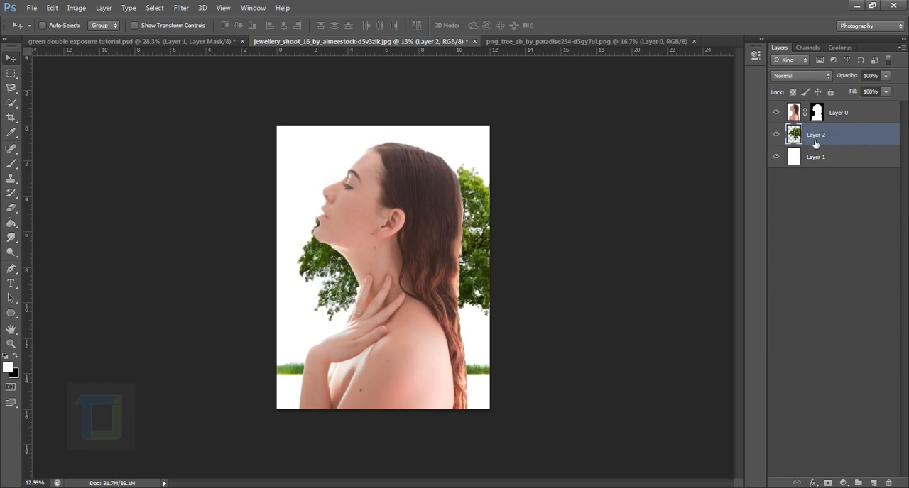
drag(468, 277, 440, 262)
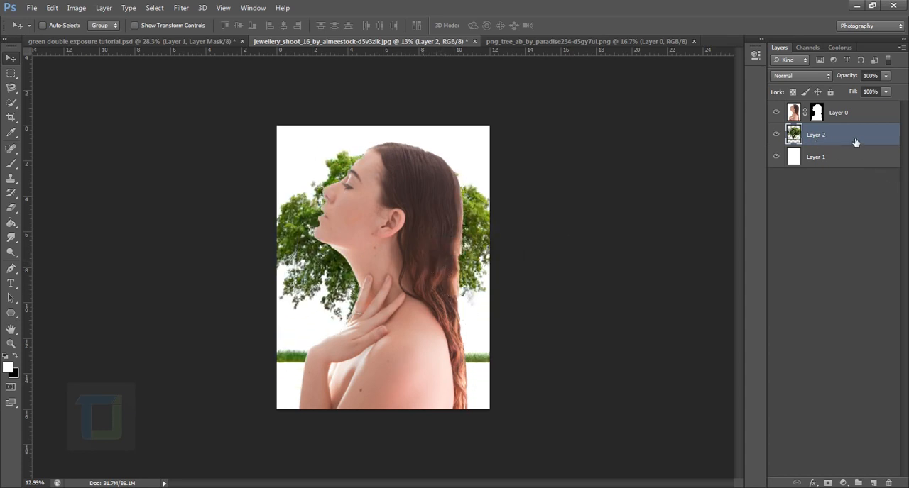
key(ctrl+t)
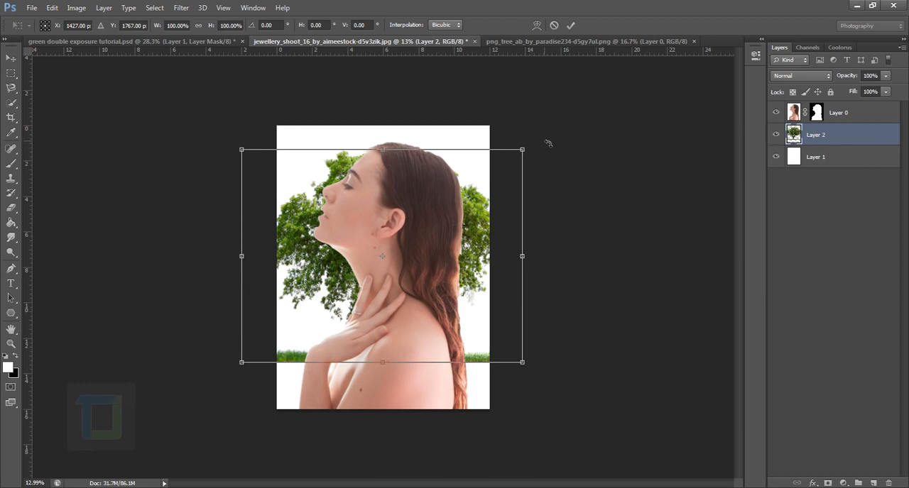
drag(540, 147, 311, 90)
drag(402, 215, 412, 245)
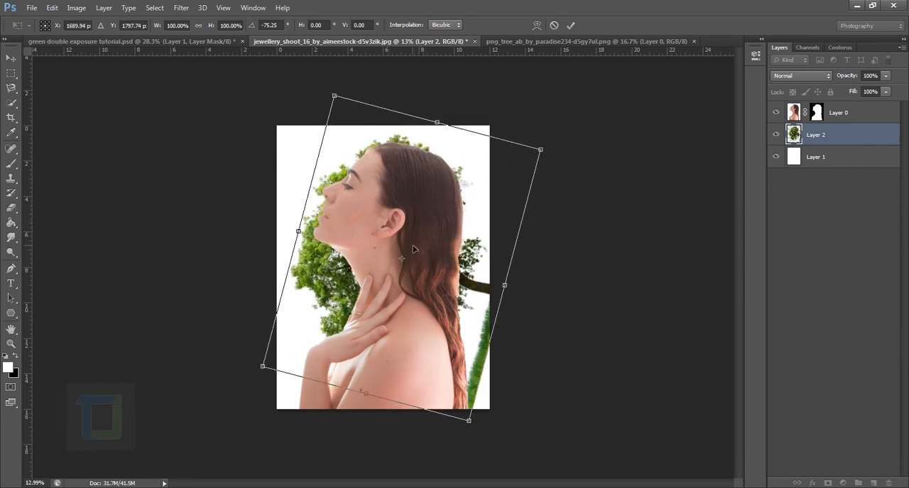
key(Return)
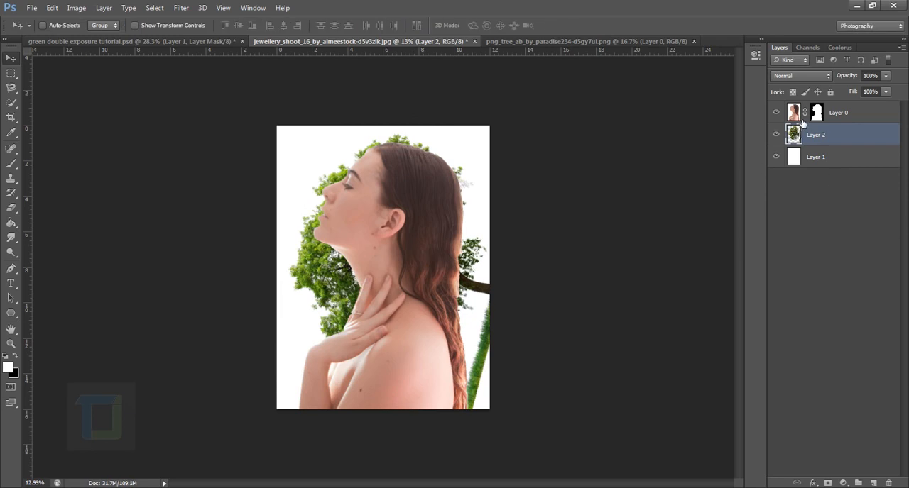
Scale the woman layer down slightly with Free Transform and reposition her so more of the tree crown shows above her head.
click(801, 111)
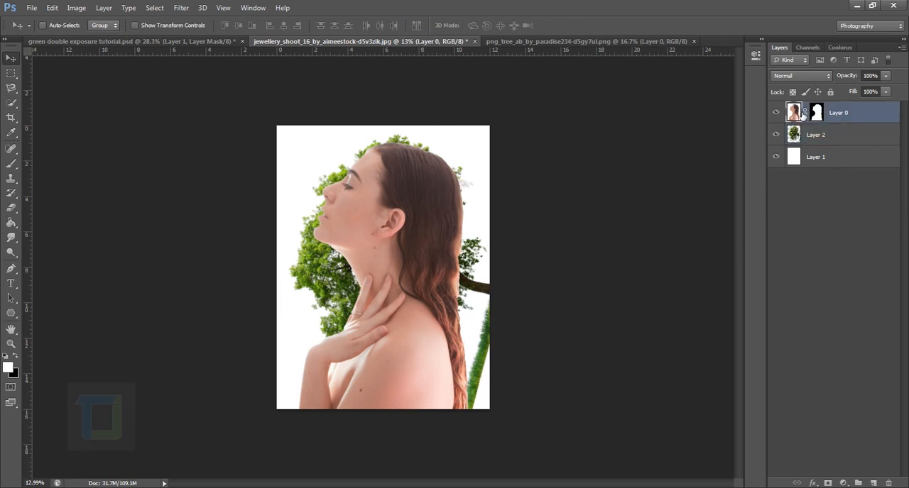
key(ctrl+t)
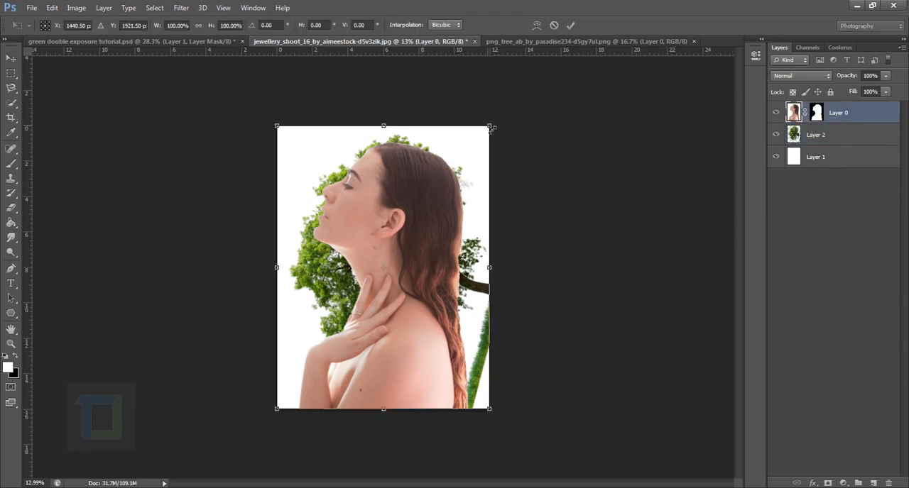
drag(490, 128, 484, 135)
drag(437, 198, 436, 210)
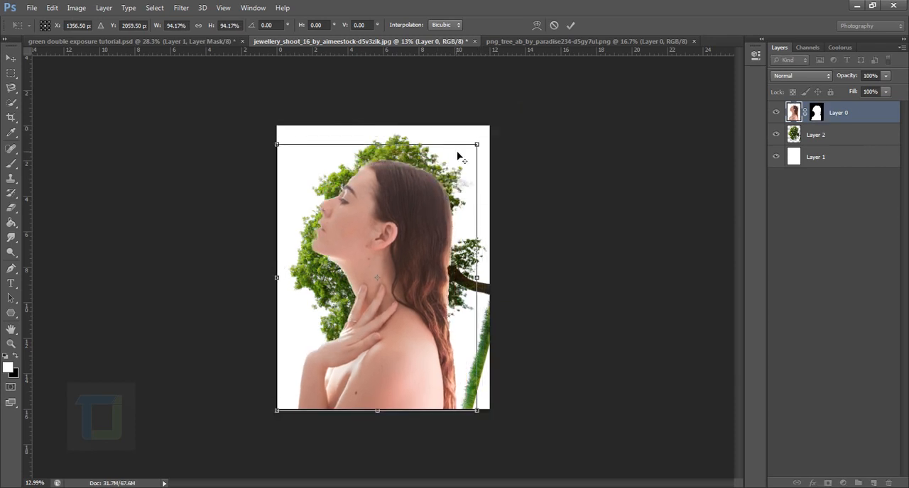
drag(483, 148, 489, 139)
drag(428, 230, 433, 231)
key(Return)
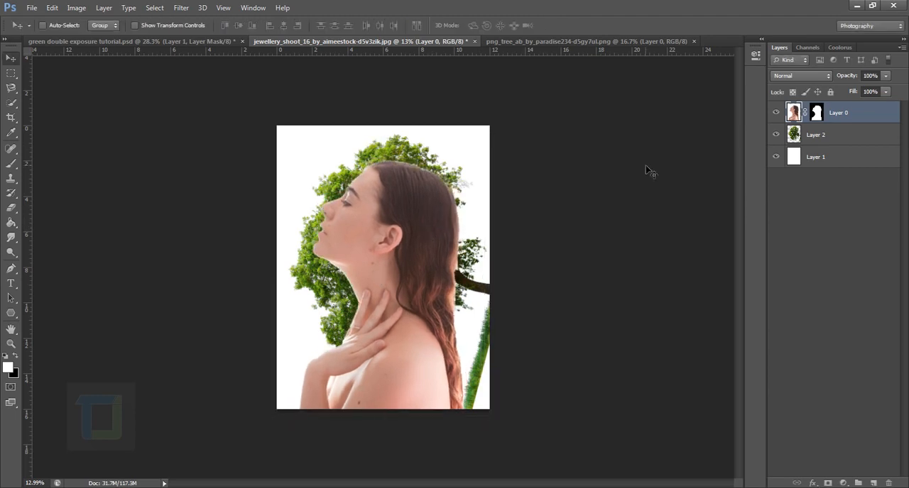
Set the blend mode of the woman layer to Lighten.
click(827, 136)
click(839, 115)
click(794, 77)
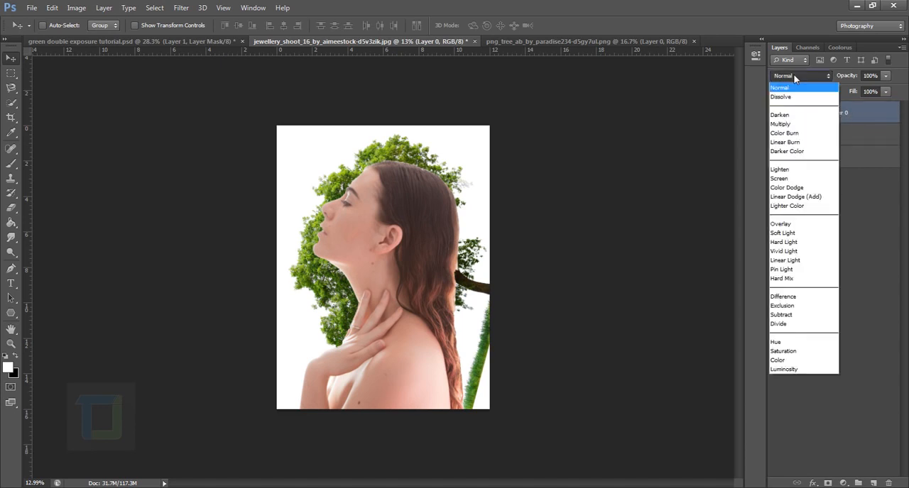
click(786, 170)
scroll(517, 304, up, 4)
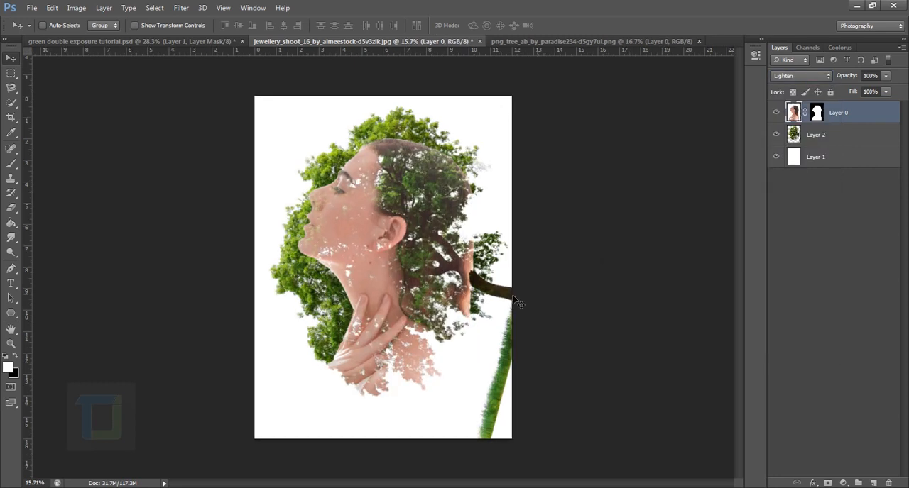
scroll(518, 303, down, 1)
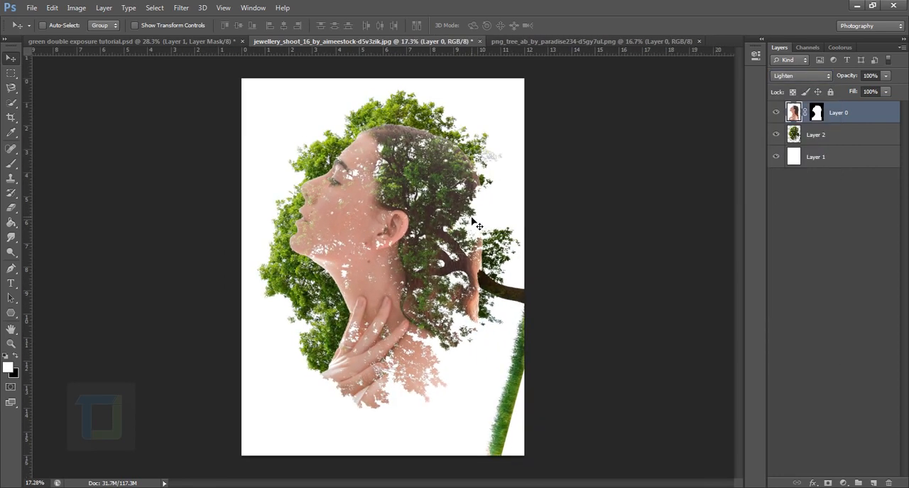
Rotate the tree layer by a further -6.43° and shift it so the foliage falls over the woman's hair and neck.
click(838, 136)
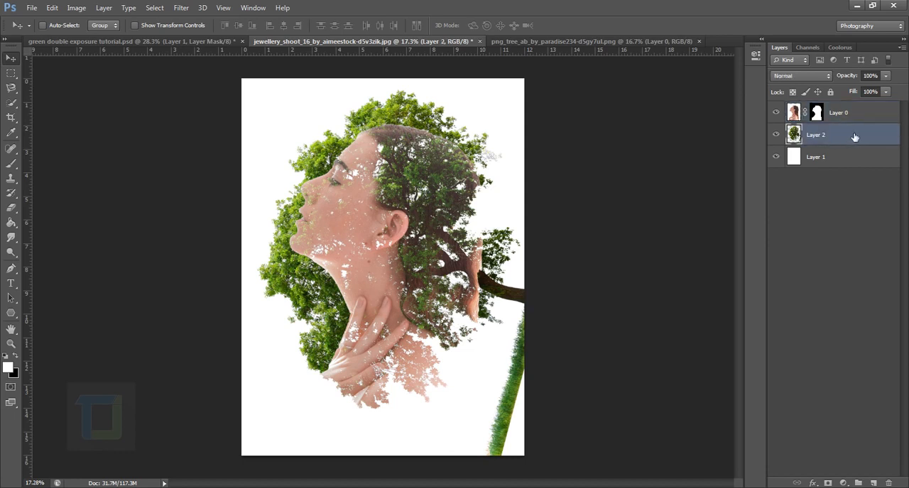
key(ctrl+t)
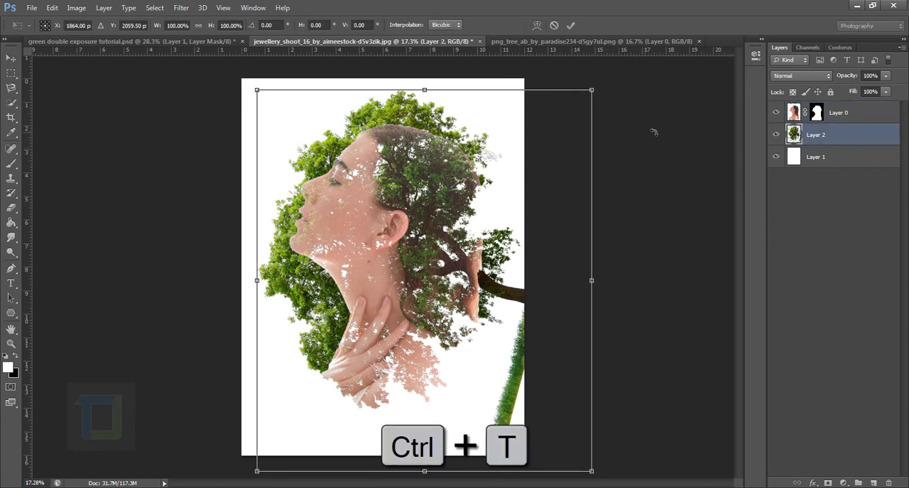
scroll(653, 132, down, 1)
drag(635, 134, 631, 81)
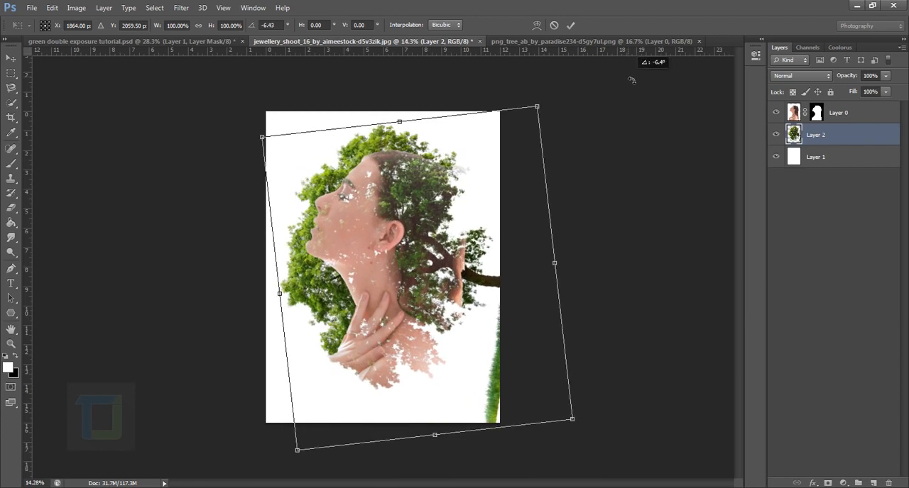
mouse_move(404, 280)
mouse_down()
mouse_move(384, 284)
mouse_move(403, 293)
mouse_up()
scroll(398, 296, up, 1)
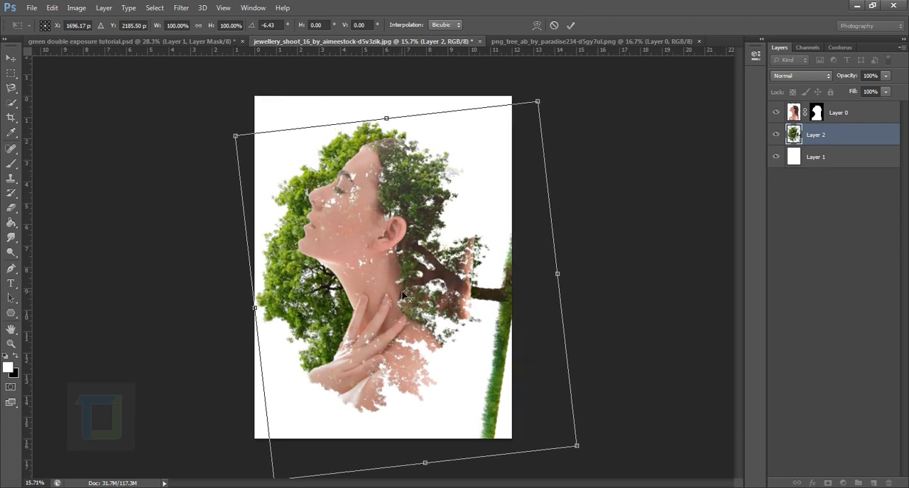
key(Return)
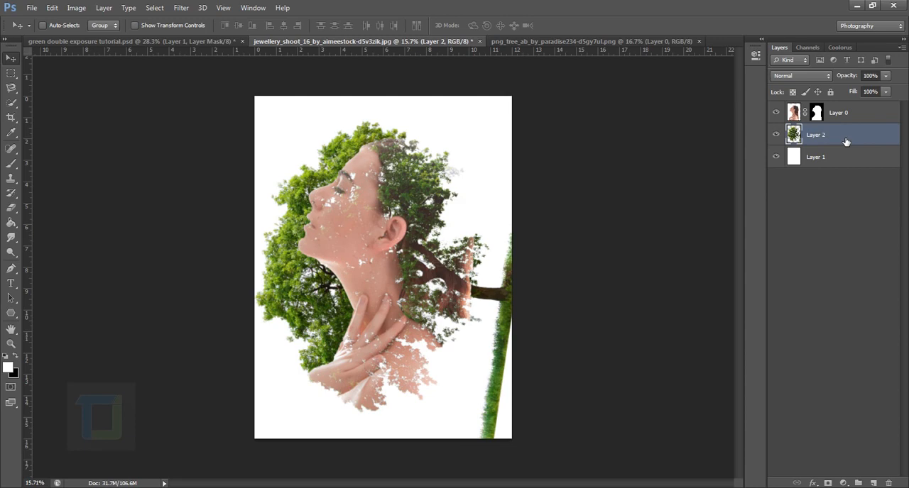
Add a layer mask to the tree layer, then load the woman's mask as a selection and invert it.
click(827, 484)
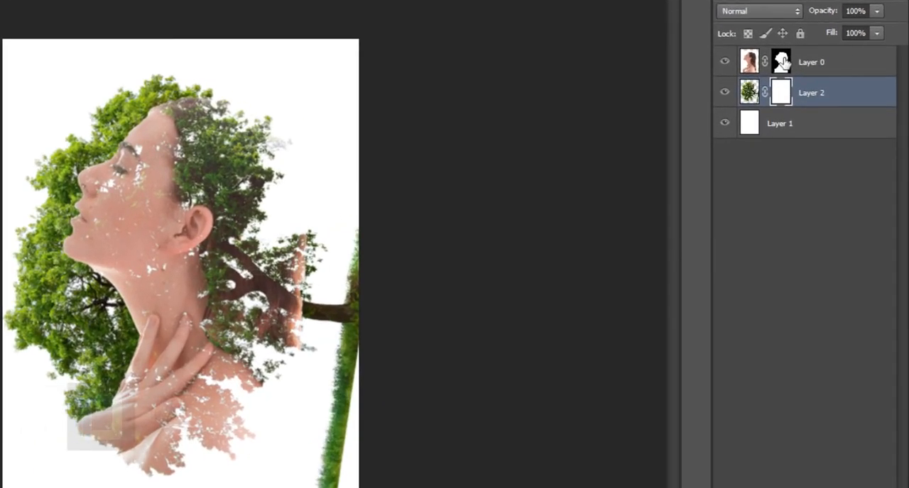
click(781, 61)
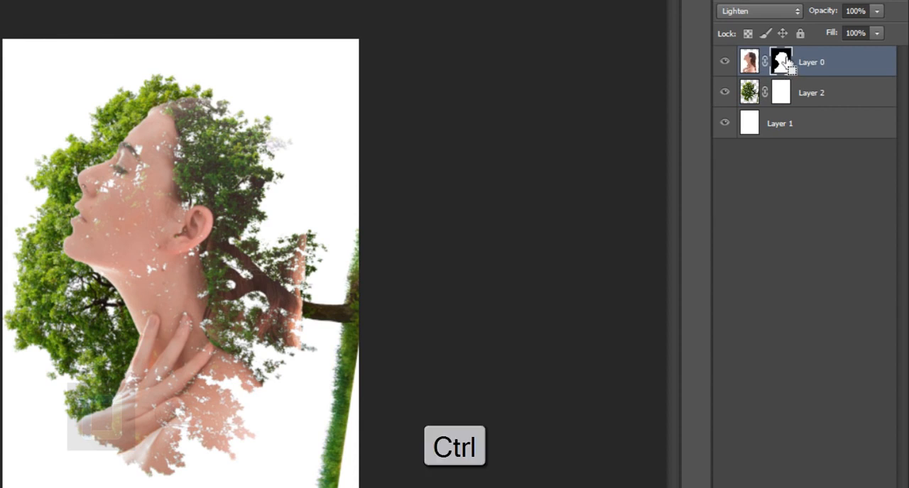
ctrl+click(781, 62)
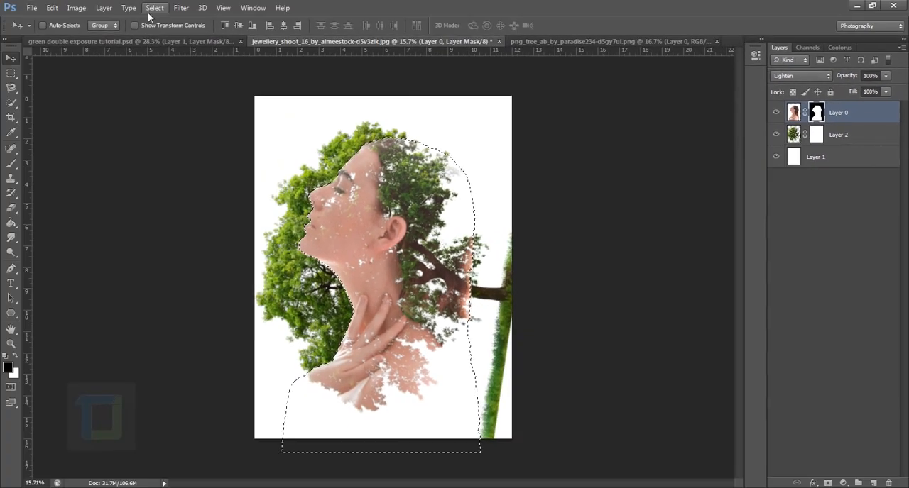
click(154, 7)
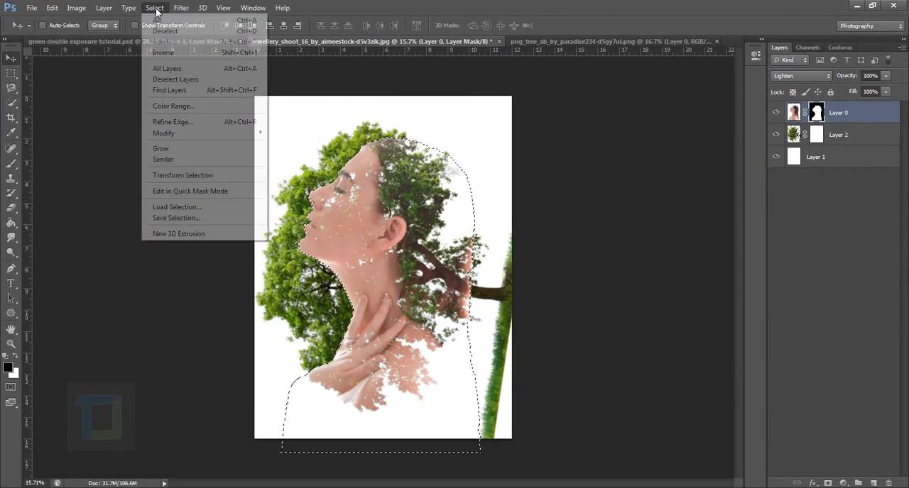
click(169, 53)
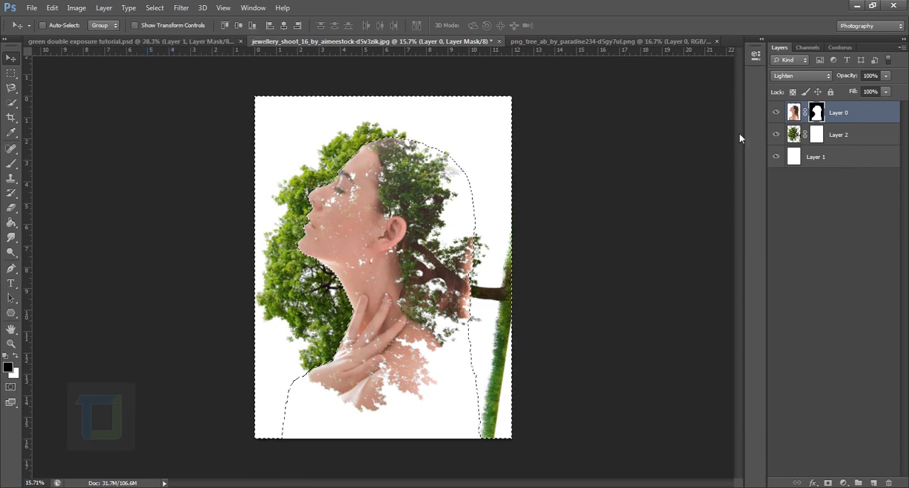
Paint black on the tree layer's mask to hide the foliage outside the woman's silhouette above her head and in front of her face and neck.
click(818, 135)
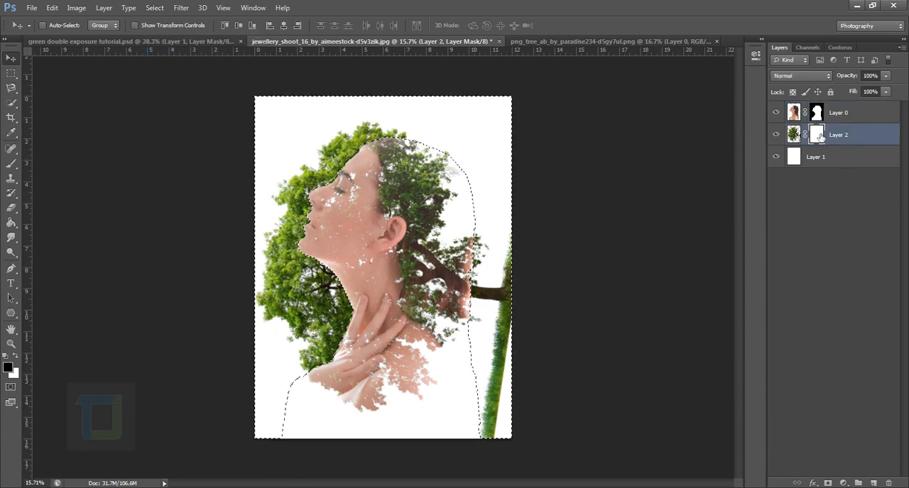
click(10, 163)
click(87, 165)
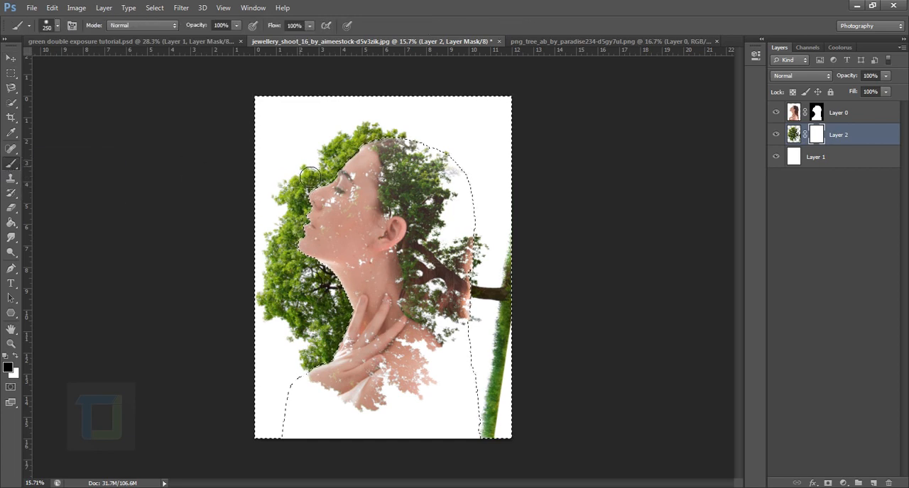
drag(300, 271, 292, 196)
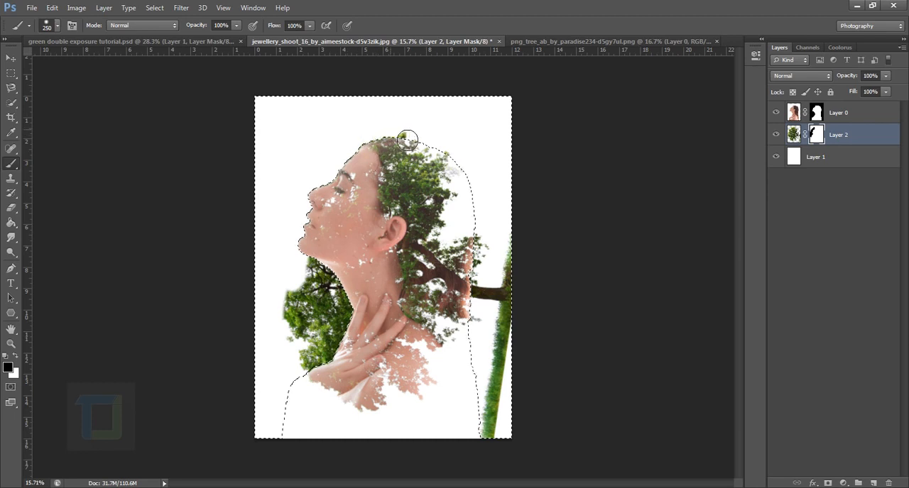
mouse_move(297, 284)
mouse_down()
mouse_move(310, 357)
mouse_move(298, 285)
mouse_move(338, 341)
mouse_move(340, 376)
mouse_move(349, 376)
mouse_move(362, 282)
mouse_move(363, 400)
mouse_move(325, 354)
mouse_move(328, 297)
mouse_move(322, 425)
mouse_move(364, 229)
mouse_move(349, 349)
mouse_up()
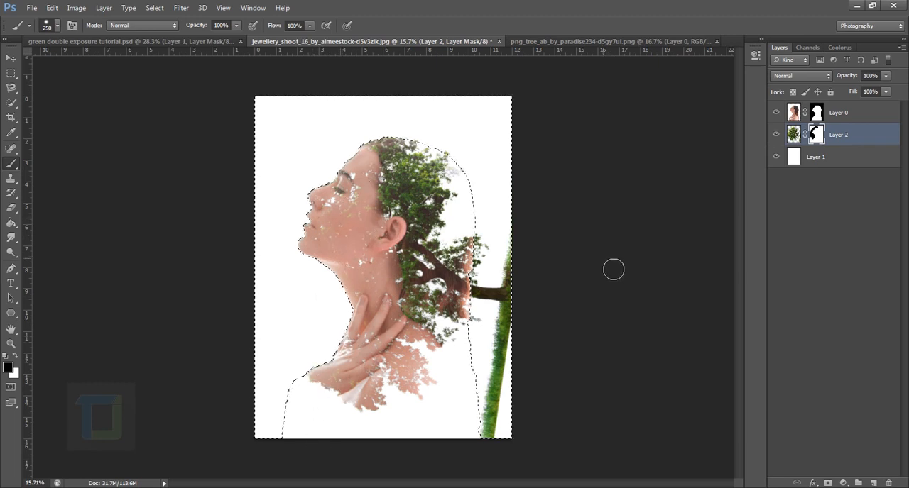
Clear the selection and paint black on the tree layer's mask to hide the trunk base and grass strip behind the woman.
key(ctrl+d)
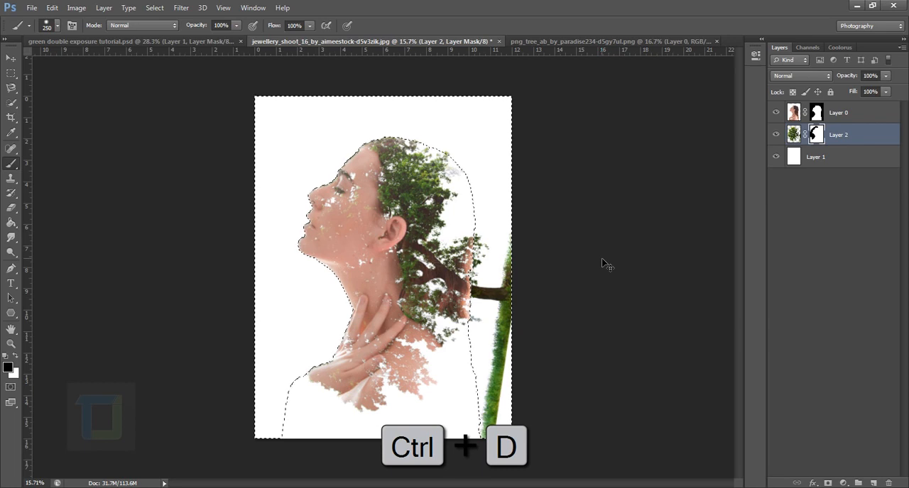
scroll(538, 365, up, 1)
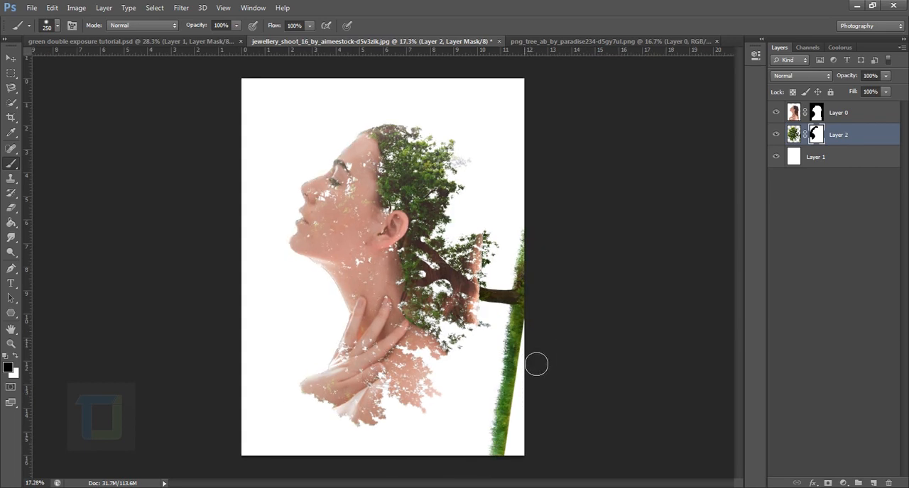
scroll(524, 389, down, 2)
mouse_move(502, 364)
mouse_down()
mouse_move(479, 401)
mouse_move(511, 321)
mouse_move(503, 295)
mouse_move(499, 344)
mouse_move(515, 228)
mouse_move(499, 320)
mouse_move(494, 279)
mouse_move(487, 328)
mouse_up()
scroll(501, 311, up, 4)
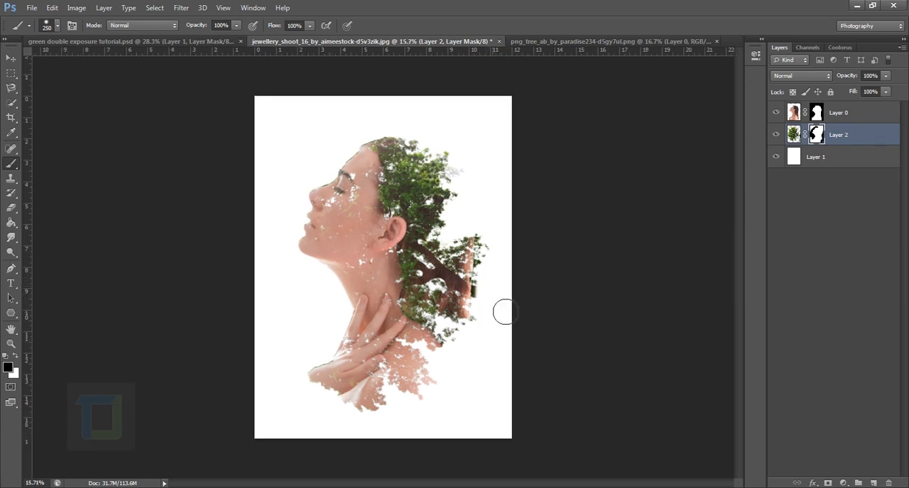
scroll(667, 209, down, 3)
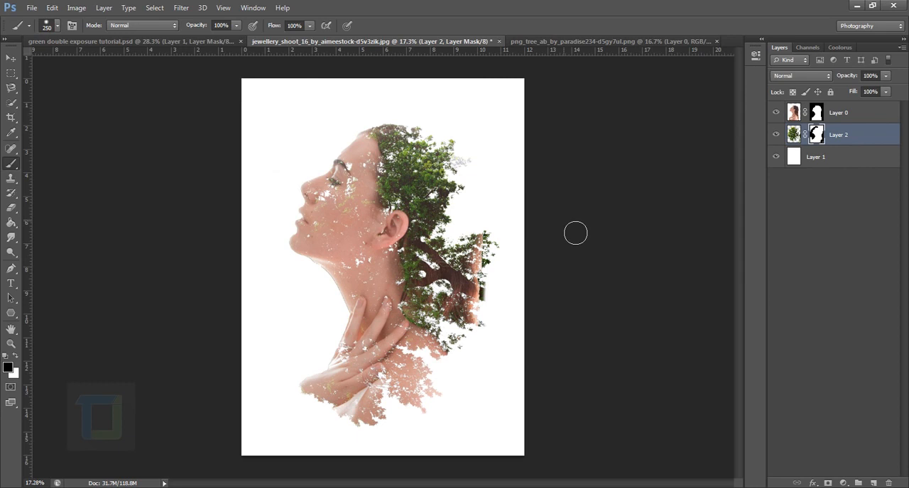
Paint black on the woman layer's mask to hide the leftover strip of hair over the tree branch behind her neck.
scroll(451, 256, down, 1)
scroll(487, 319, up, 2)
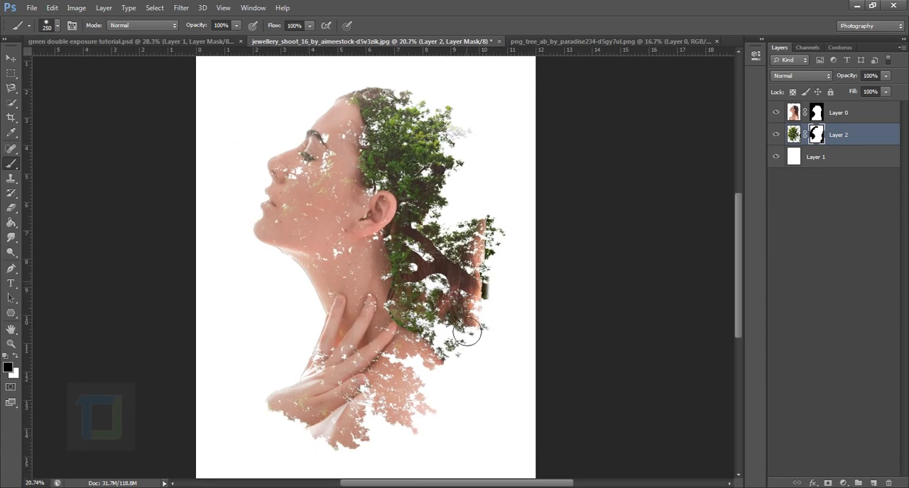
scroll(482, 312, up, 1)
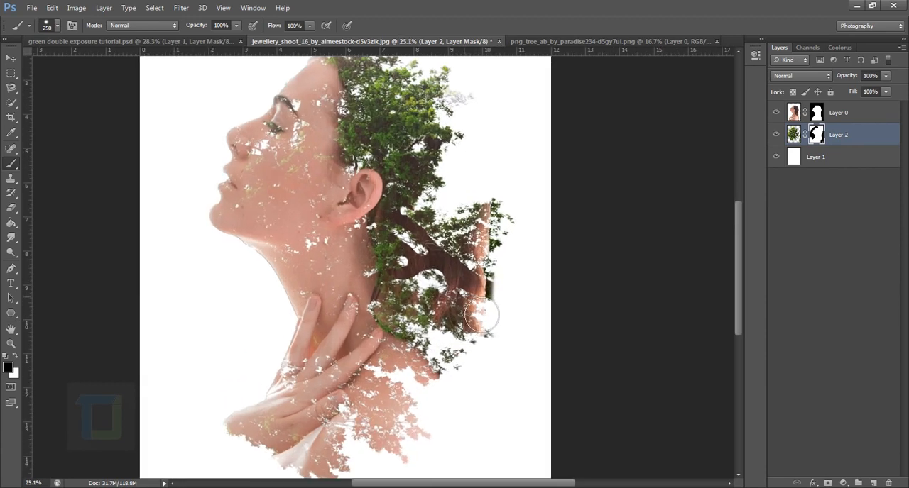
click(821, 112)
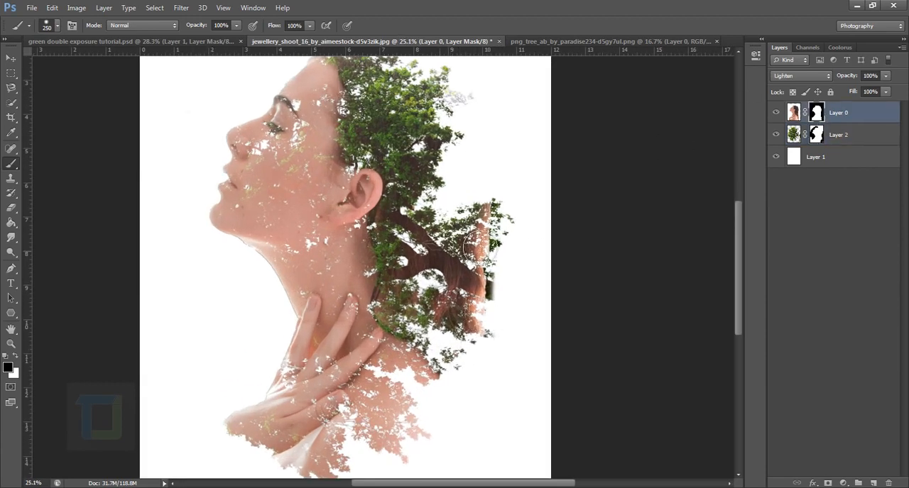
mouse_move(470, 245)
mouse_down()
mouse_move(495, 359)
mouse_move(515, 254)
mouse_move(488, 276)
mouse_move(472, 349)
mouse_move(471, 328)
mouse_move(433, 263)
mouse_move(433, 324)
mouse_move(427, 227)
mouse_move(453, 343)
mouse_up()
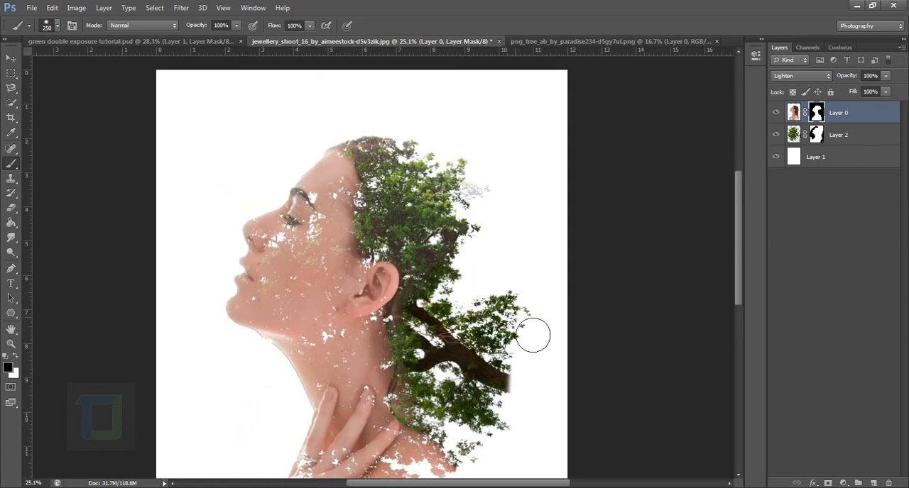
Paint white on the woman layer's mask to bring back the back of her neck below the ear.
scroll(529, 333, down, 5)
scroll(511, 276, up, 2)
scroll(415, 294, up, 3)
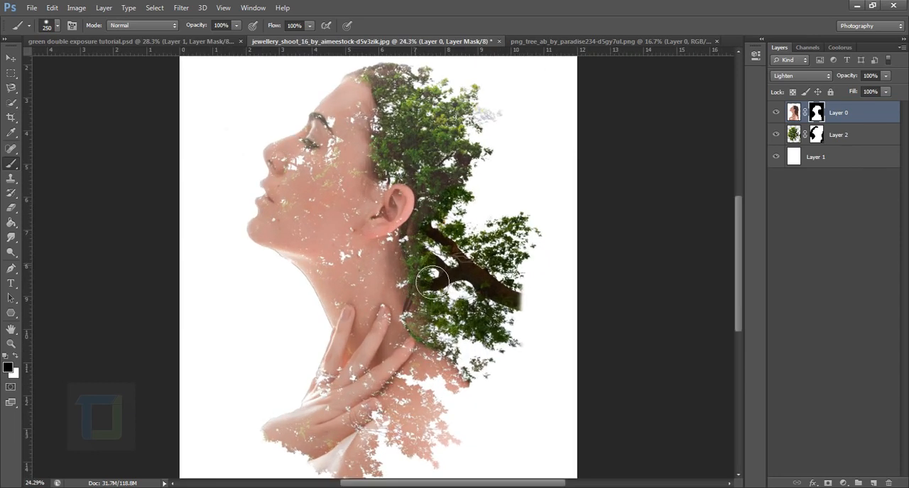
key(x)
drag(436, 248, 433, 334)
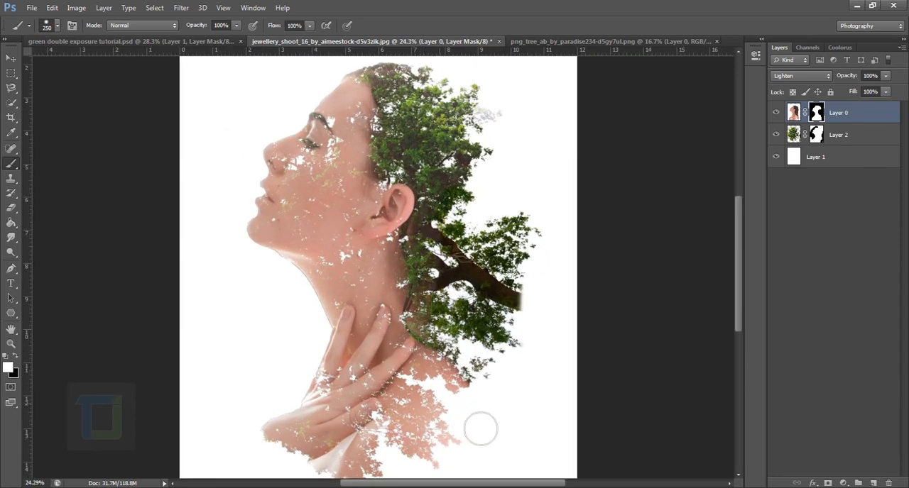
Switch the paint colour to black and set the brush to 0% hardness and 800 px.
key(x)
right_click(482, 298)
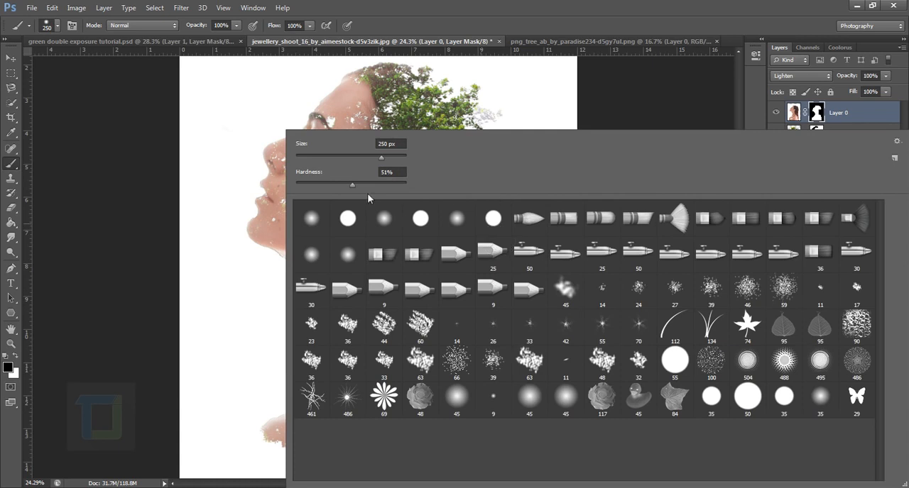
drag(353, 185, 246, 192)
click(577, 3)
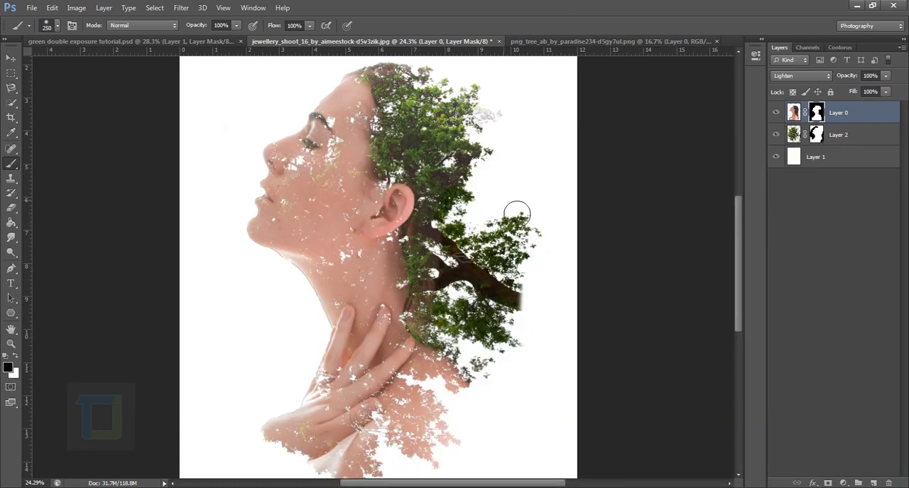
key(bracketright)
key(bracketright)
key(bracketright)
key(bracketright)
key(bracketright)
key(bracketright)
key(bracketright)
key(bracketright)
key(bracketright)
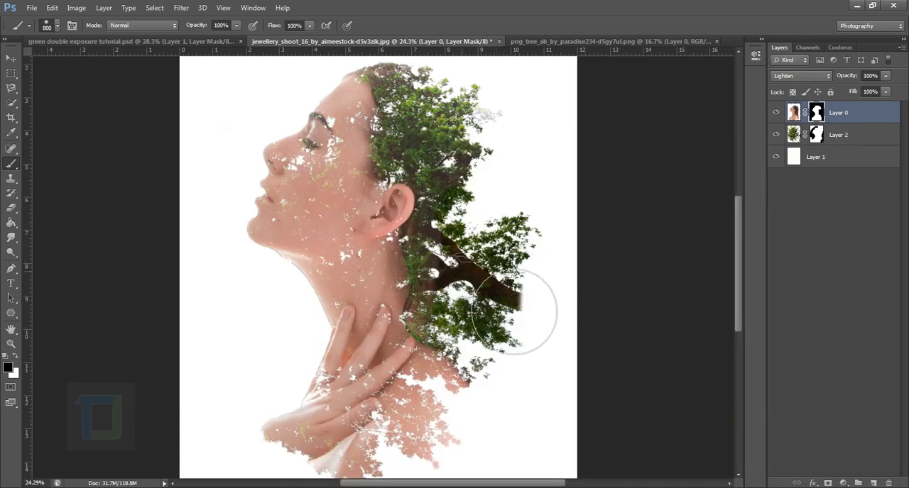
Target the tree layer's mask and outline the thick branch and foliage protruding behind the neck with the Lasso tool.
scroll(583, 381, down, 3)
scroll(579, 376, up, 4)
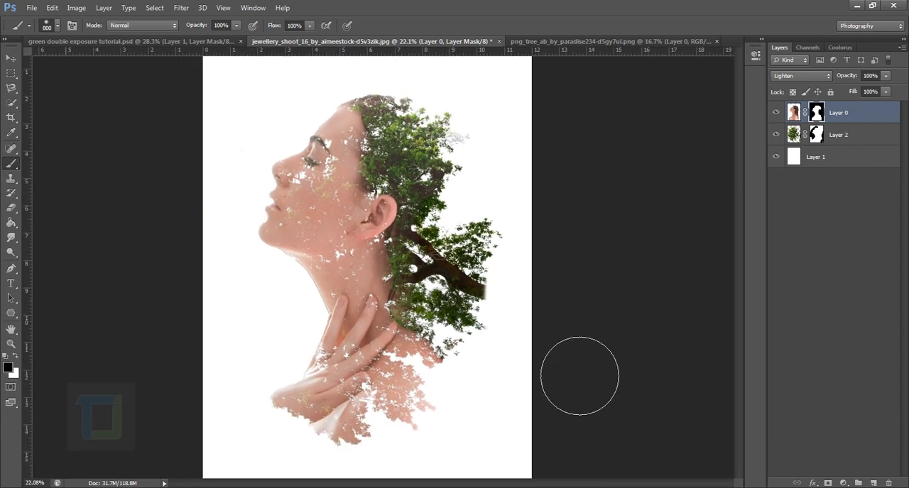
scroll(455, 275, up, 1)
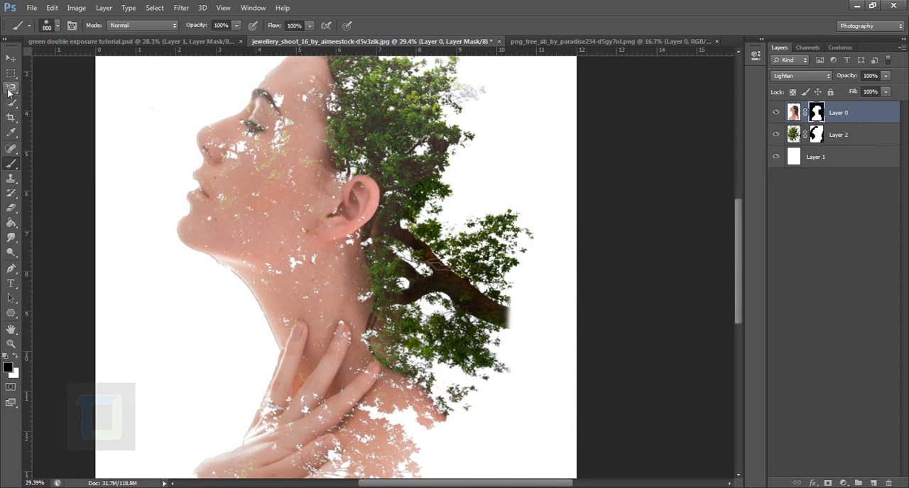
drag(12, 88, 32, 92)
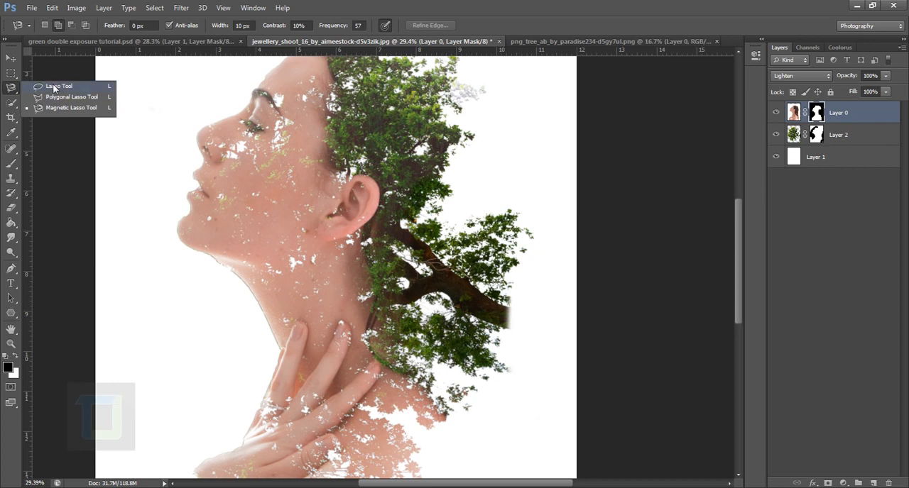
click(54, 88)
click(792, 139)
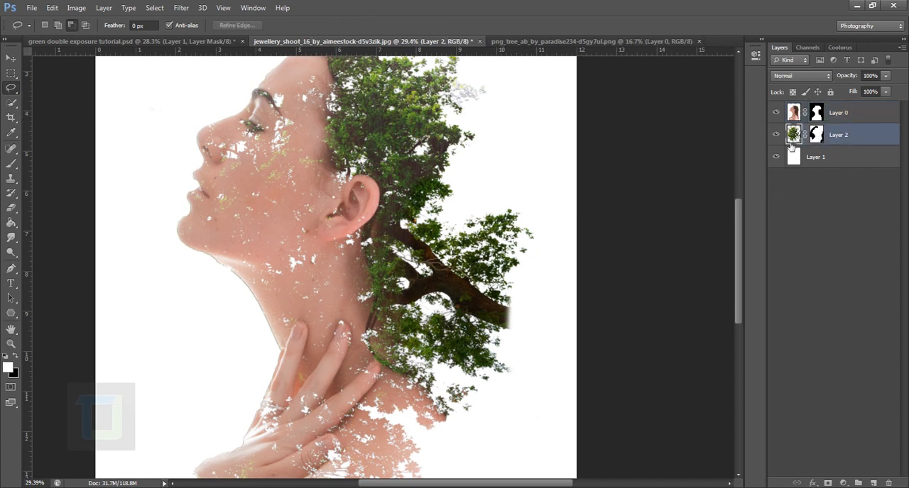
click(817, 134)
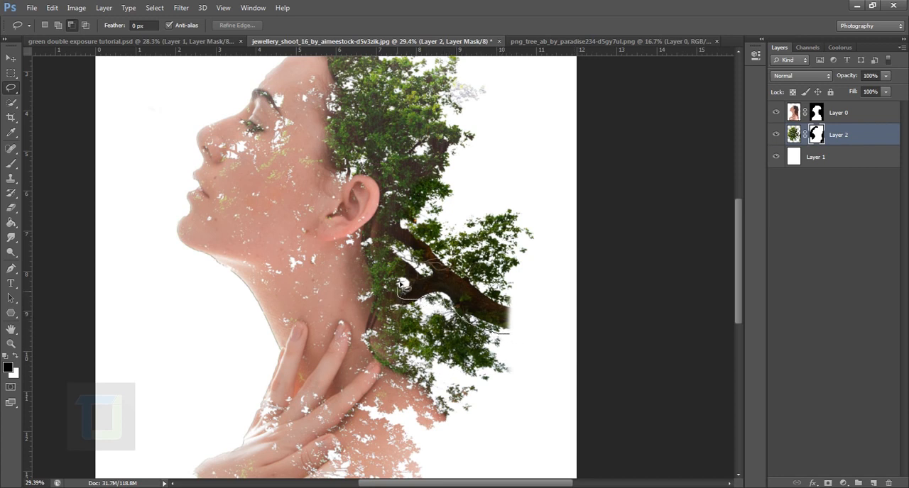
mouse_move(402, 286)
mouse_down()
mouse_move(406, 232)
mouse_move(446, 233)
mouse_up()
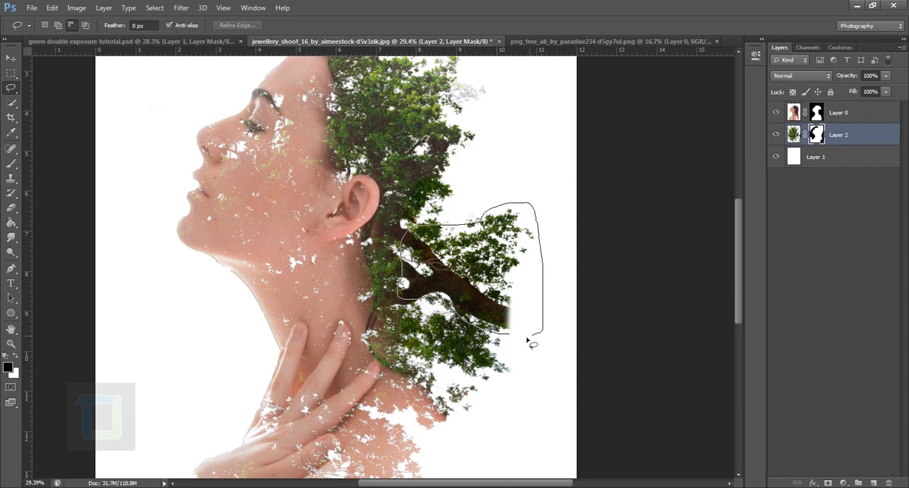
drag(497, 337, 506, 334)
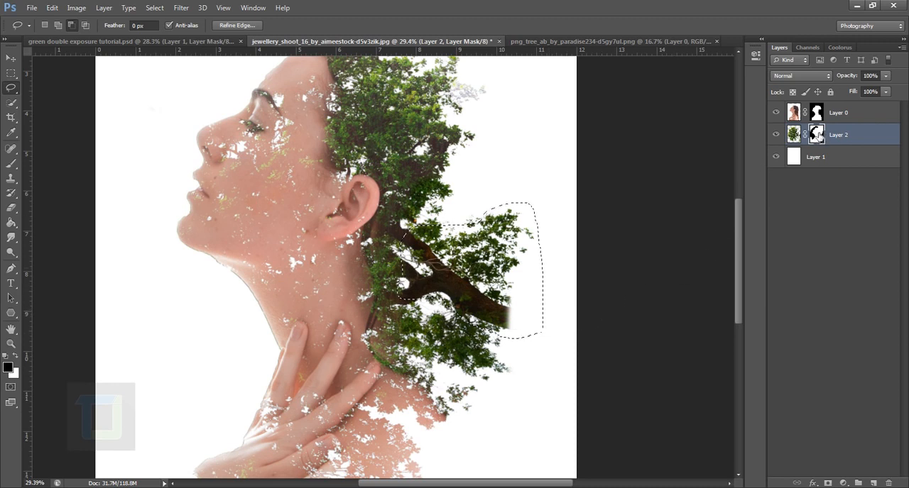
Brush black inside the selection on the tree layer's mask to hide the protruding branch, then deselect.
click(10, 163)
click(61, 162)
mouse_move(564, 290)
mouse_down()
mouse_move(527, 347)
mouse_move(517, 308)
mouse_move(500, 302)
mouse_move(488, 280)
mouse_move(483, 328)
mouse_up()
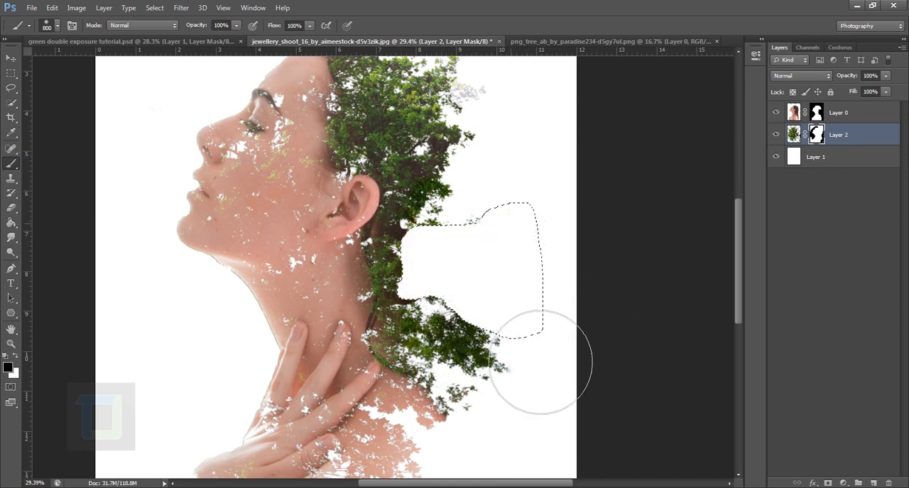
key(ctrl+d)
Choose the 60 px textured brush tip and make white the paint colour for the tree layer's mask.
scroll(572, 304, down, 4)
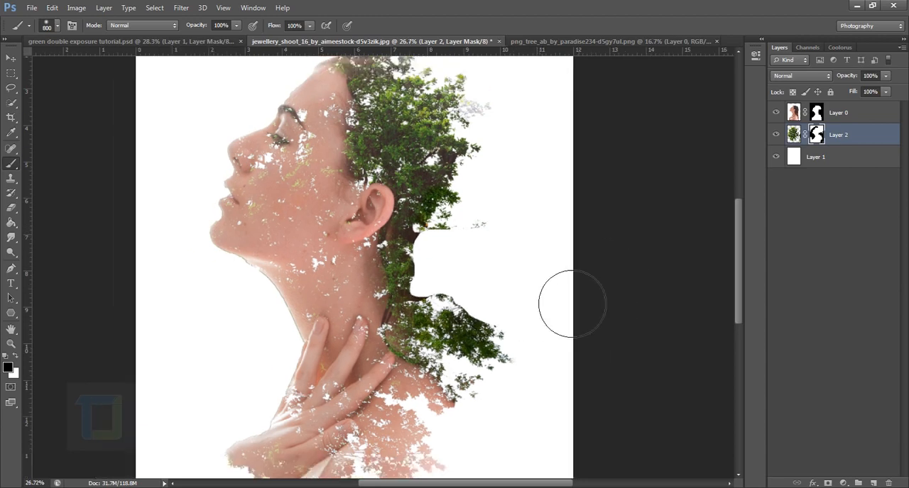
scroll(619, 331, up, 5)
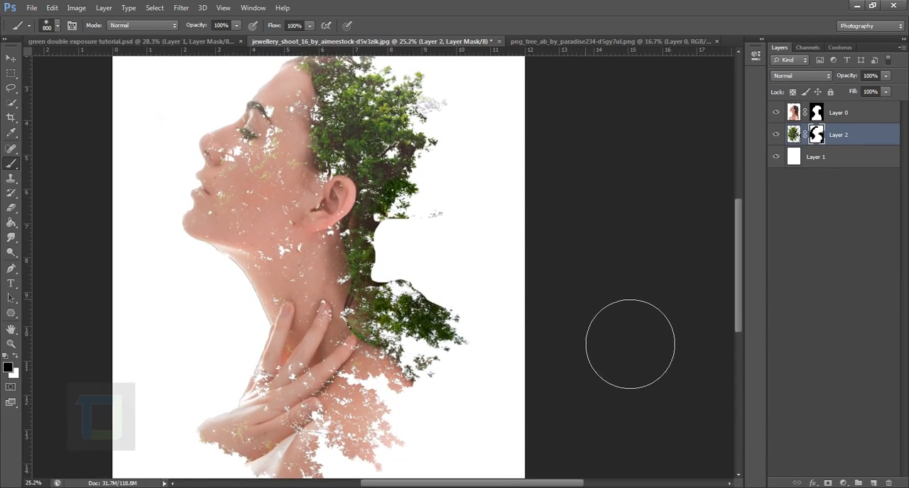
scroll(450, 242, left, 3)
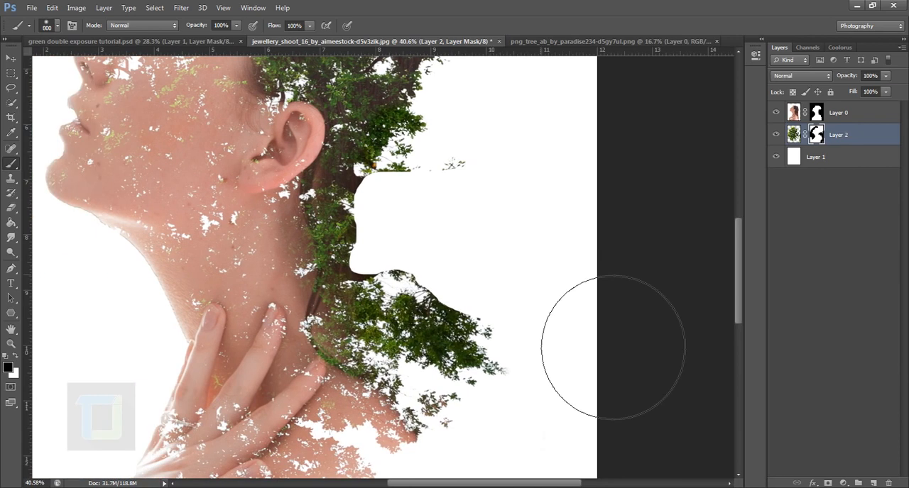
click(58, 26)
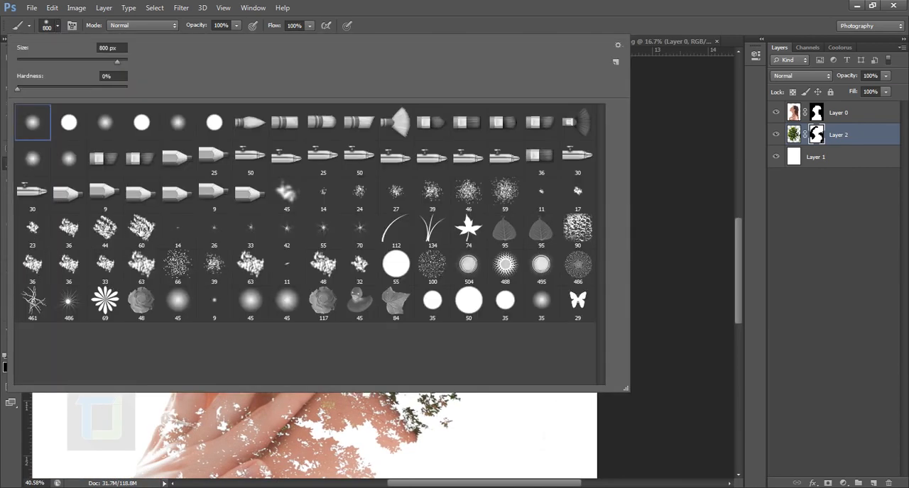
click(141, 229)
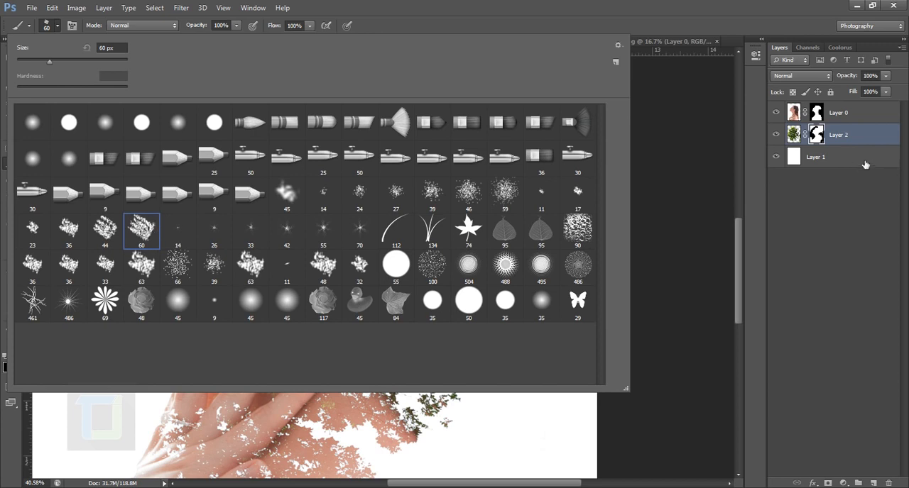
click(823, 133)
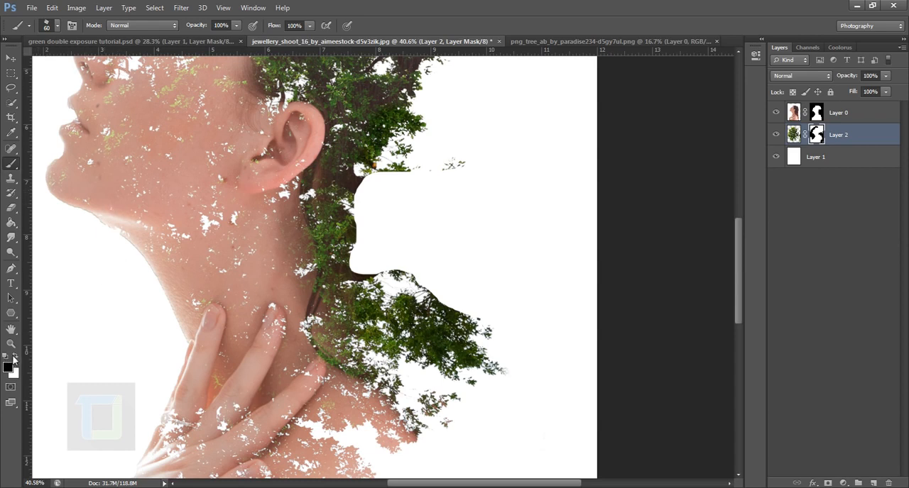
click(14, 355)
Set the textured brush's angle to -93° and enlarge it to 250 px for the cut edge behind the neck.
click(72, 26)
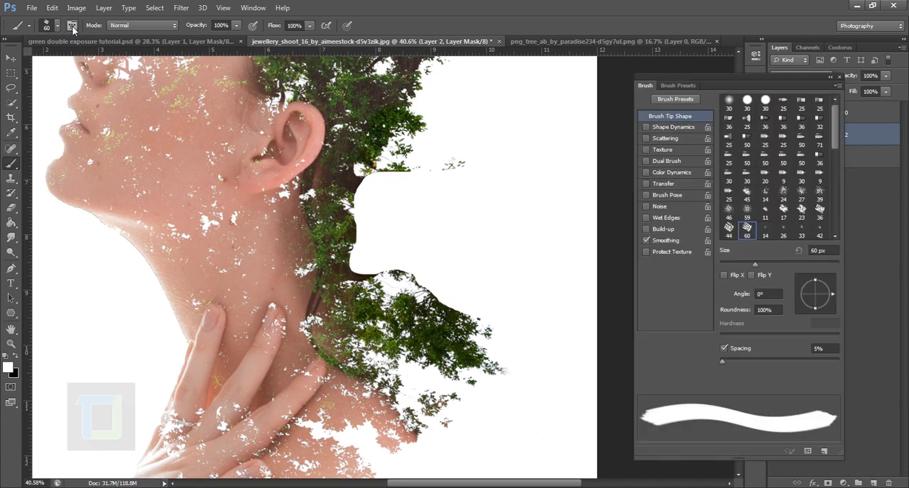
mouse_move(829, 295)
mouse_down()
mouse_move(830, 304)
mouse_move(815, 303)
mouse_up()
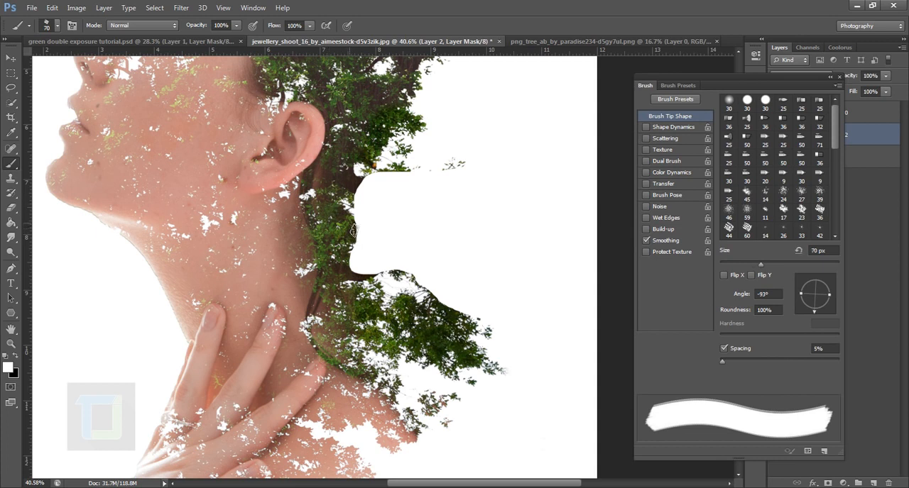
key(bracketright)
key(bracketright)
key(bracketright)
key(bracketright)
key(bracketright)
key(bracketright)
key(bracketright)
key(bracketright)
key(bracketright)
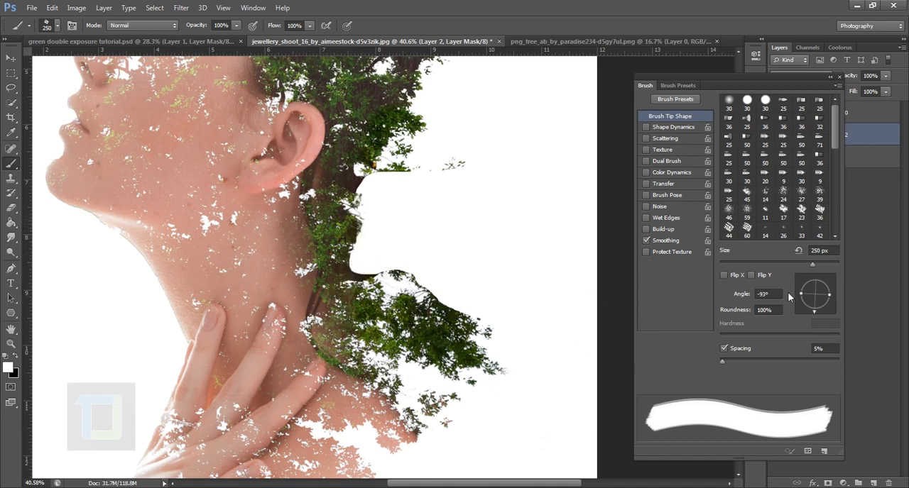
Paint white texture at the inner corner of the cut-out, set the brush angle to 123°, and paint black over the stray leaves above.
drag(813, 313, 798, 296)
drag(360, 287, 371, 287)
drag(800, 296, 805, 280)
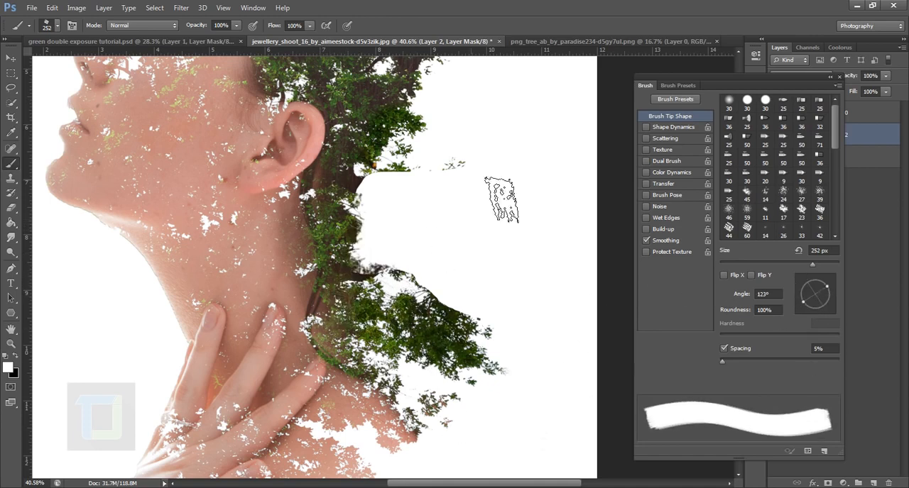
key(x)
drag(461, 177, 403, 191)
Paint white along the foliage edge below the cut-out on the tree layer's mask, turning the brush to a 22° angle.
key(x)
drag(468, 340, 431, 293)
drag(805, 279, 826, 282)
drag(433, 295, 382, 266)
drag(826, 283, 828, 286)
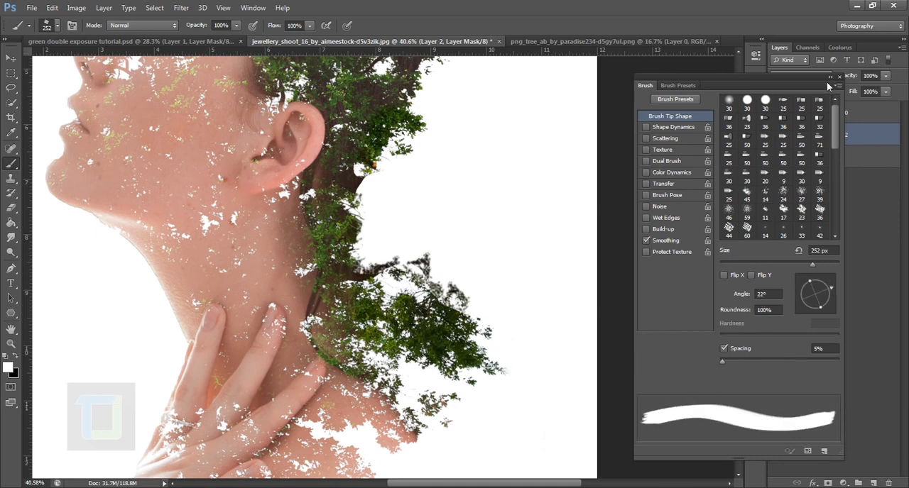
click(830, 77)
drag(397, 252, 379, 266)
scroll(379, 269, down, 5)
scroll(461, 348, down, 4)
scroll(471, 259, up, 3)
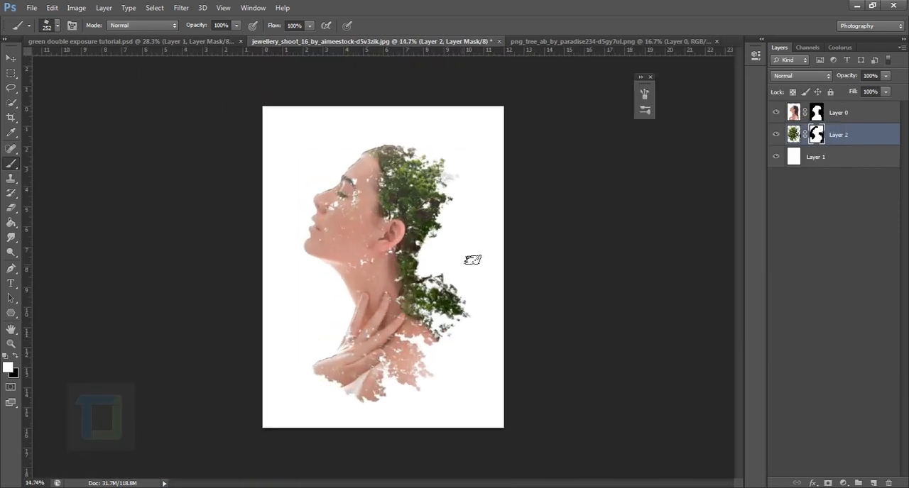
scroll(429, 293, up, 1)
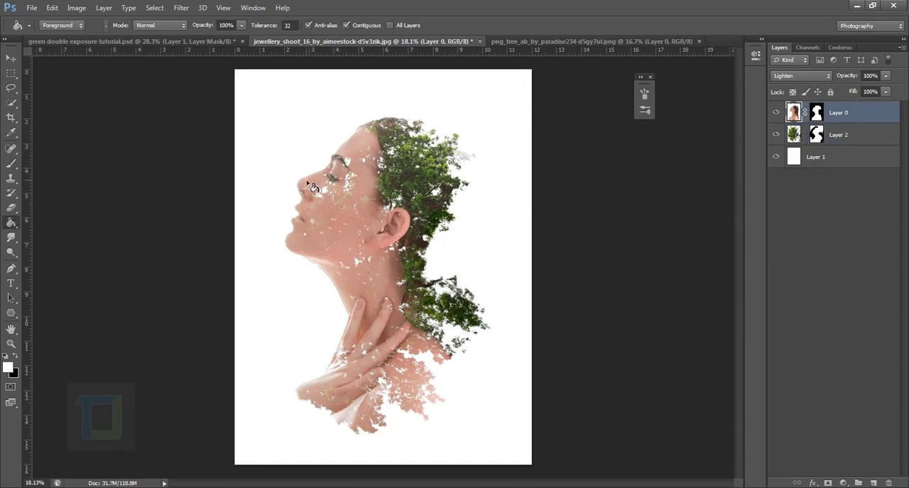
scroll(313, 187, up, 8)
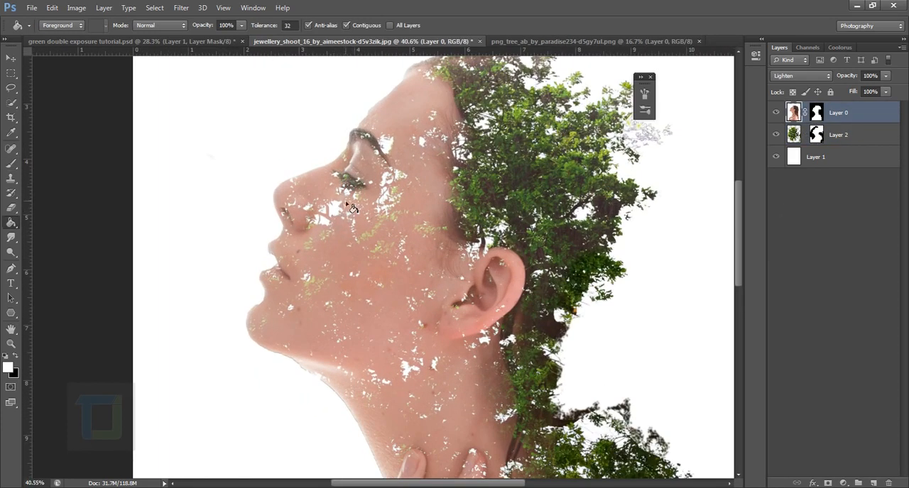
Duplicate the portrait layer Layer 0, remove the copy's layer mask and set its blend mode to Normal.
scroll(351, 206, down, 8)
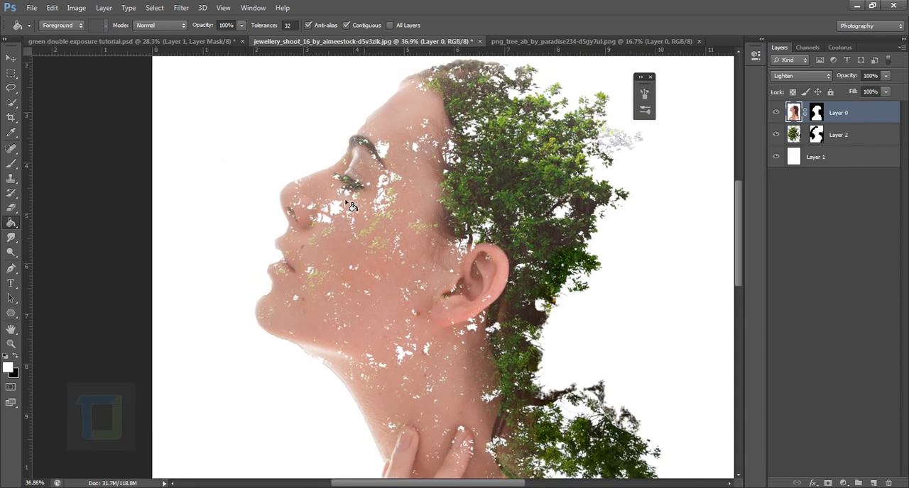
drag(866, 115, 877, 482)
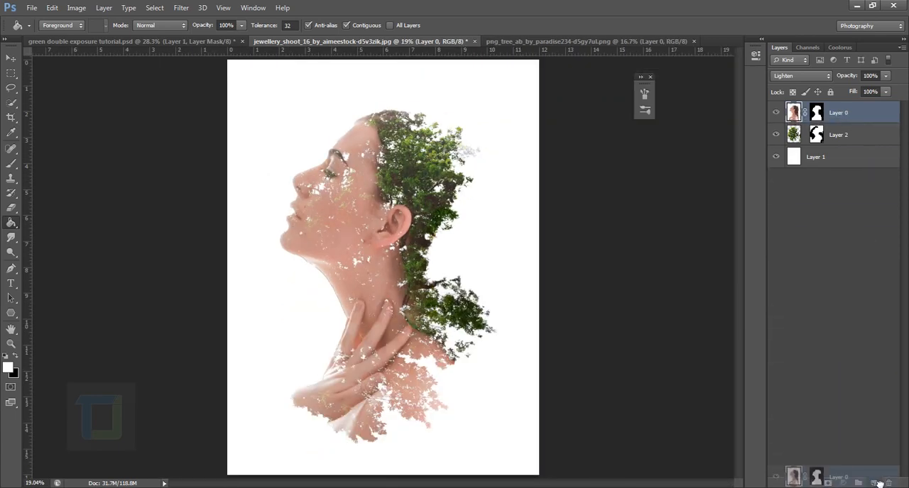
right_click(816, 114)
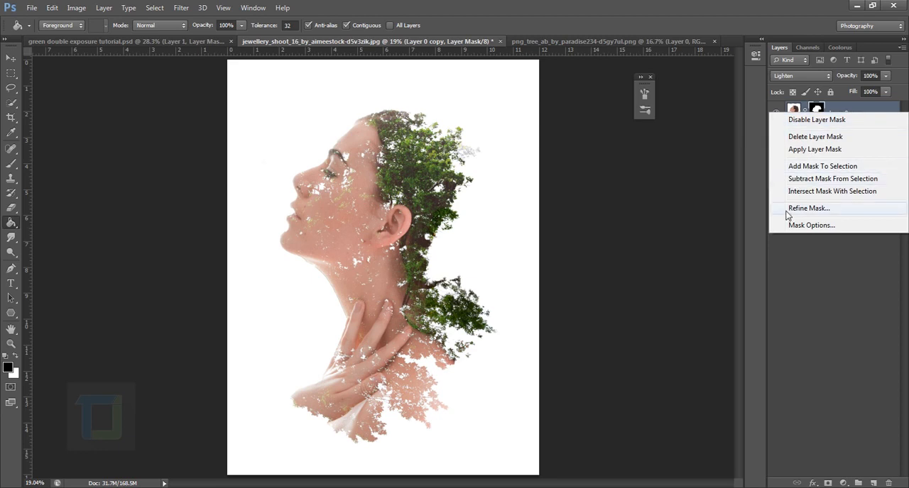
click(814, 149)
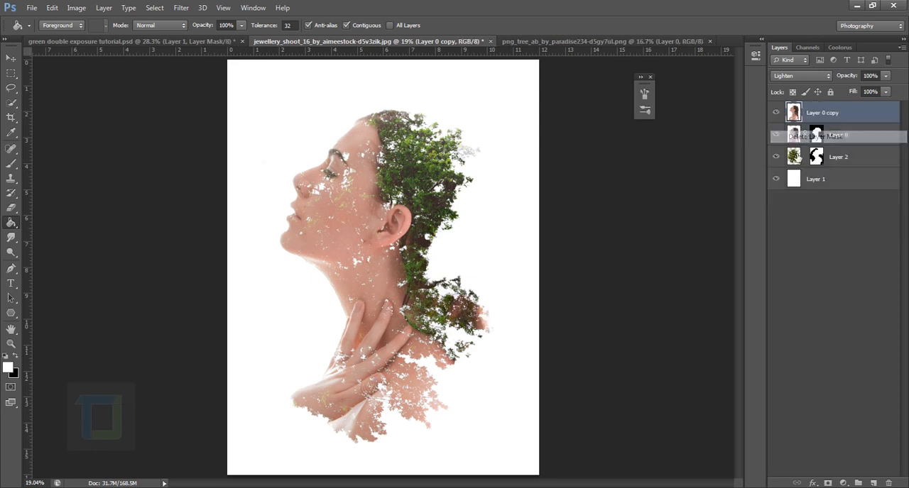
click(827, 76)
click(809, 85)
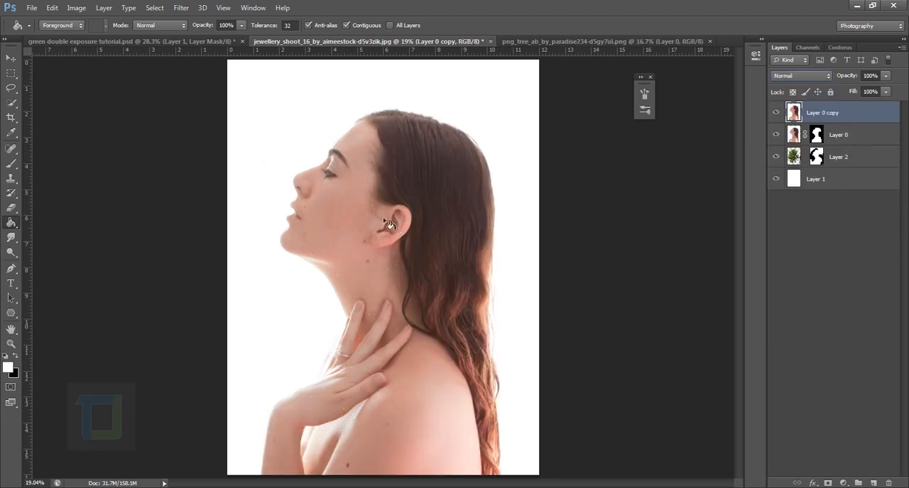
Add a layer mask to Layer 0 copy and fill it with black to hide the whole copy.
click(775, 112)
click(775, 112)
click(828, 483)
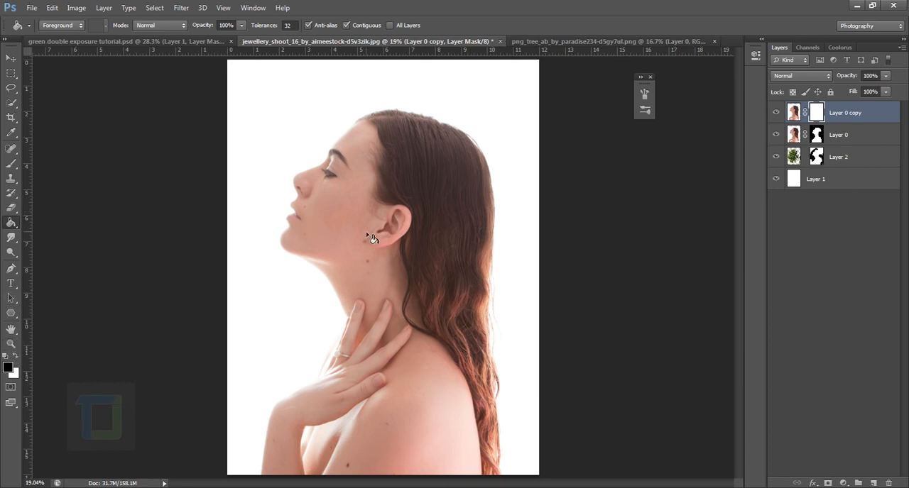
click(367, 237)
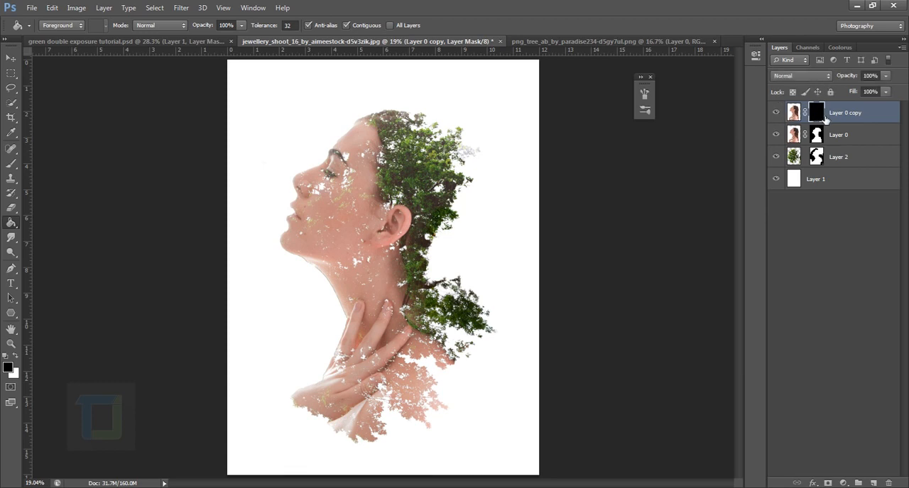
Set up the Brush tool with a soft round 252 px tip and make white the paint colour.
drag(11, 163, 61, 163)
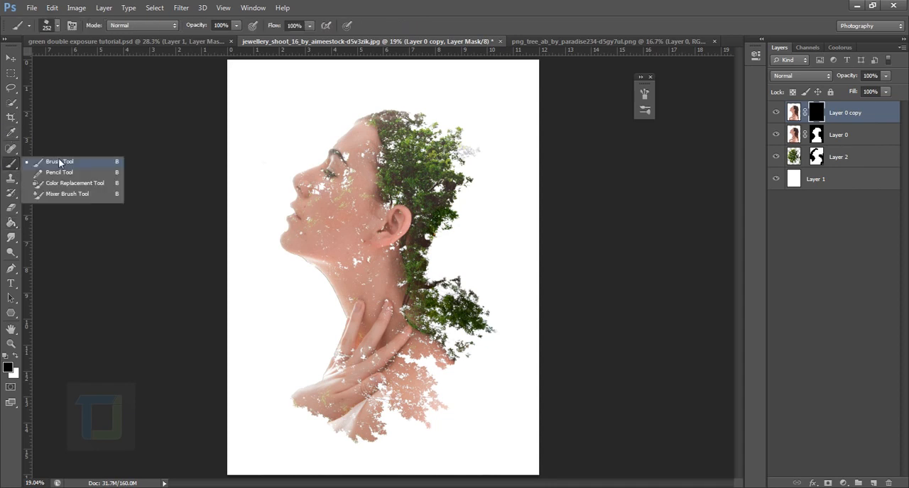
click(64, 162)
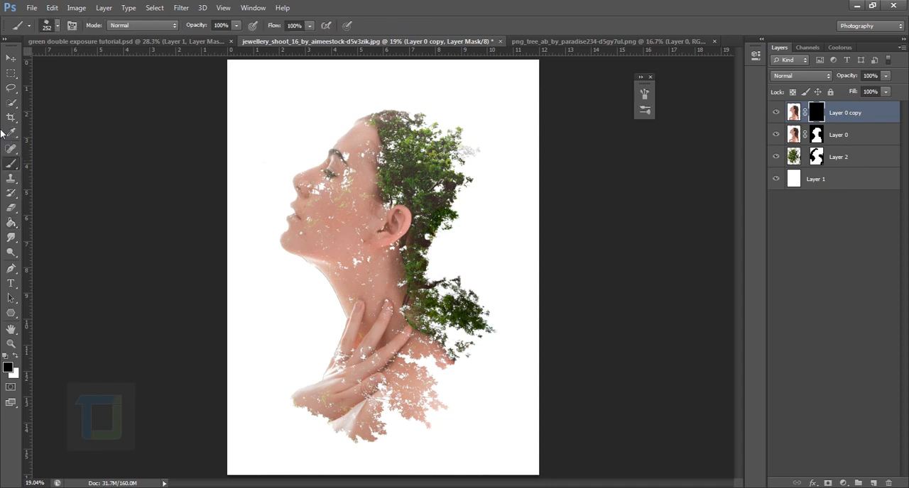
click(56, 27)
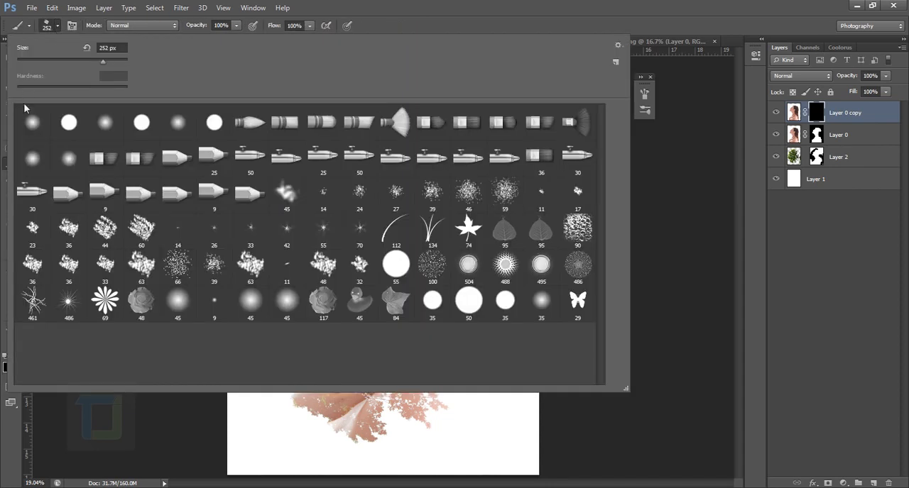
click(30, 122)
click(386, 18)
scroll(333, 142, up, 3)
scroll(339, 149, up, 2)
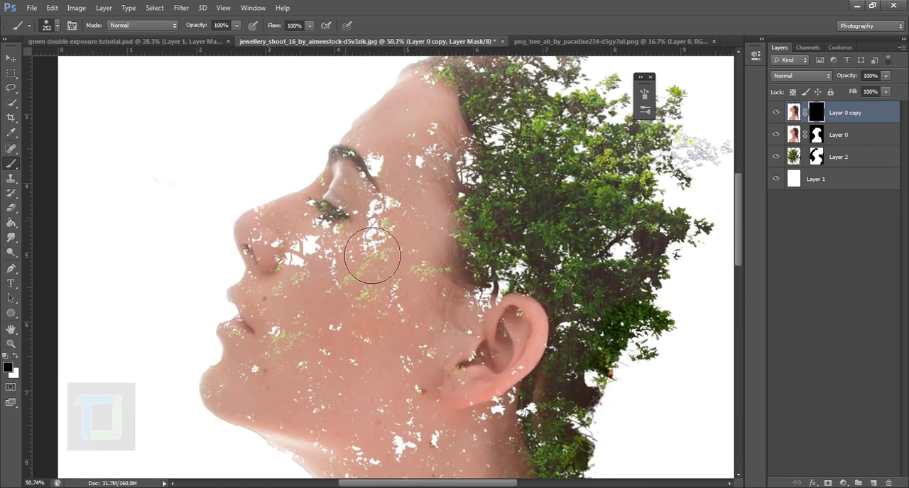
click(14, 357)
Paint white on Layer 0 copy's mask over the brow, eye, nose, lips and chin, and check the restored area without the other layers.
mouse_move(391, 203)
mouse_down()
mouse_move(415, 192)
mouse_move(426, 164)
mouse_move(396, 185)
mouse_move(401, 171)
mouse_move(364, 241)
mouse_move(332, 268)
mouse_move(326, 258)
mouse_move(317, 276)
mouse_move(308, 260)
mouse_move(294, 264)
mouse_move(306, 284)
mouse_move(296, 262)
mouse_move(291, 362)
mouse_move(292, 342)
mouse_move(245, 427)
mouse_up()
drag(776, 136, 776, 158)
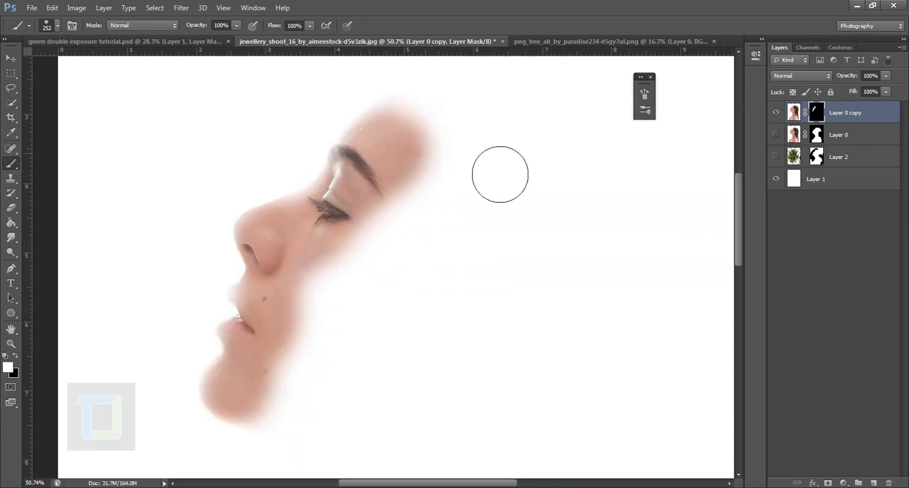
drag(775, 157, 776, 135)
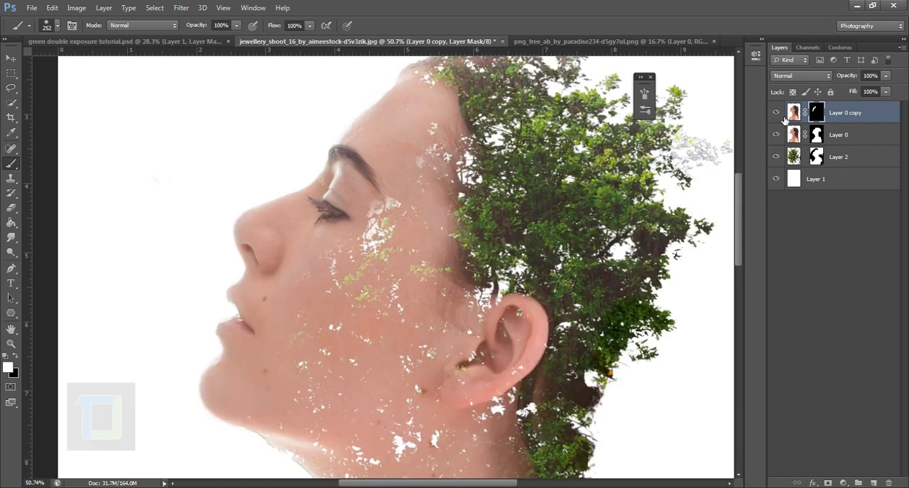
click(778, 113)
click(778, 113)
scroll(490, 219, down, 5)
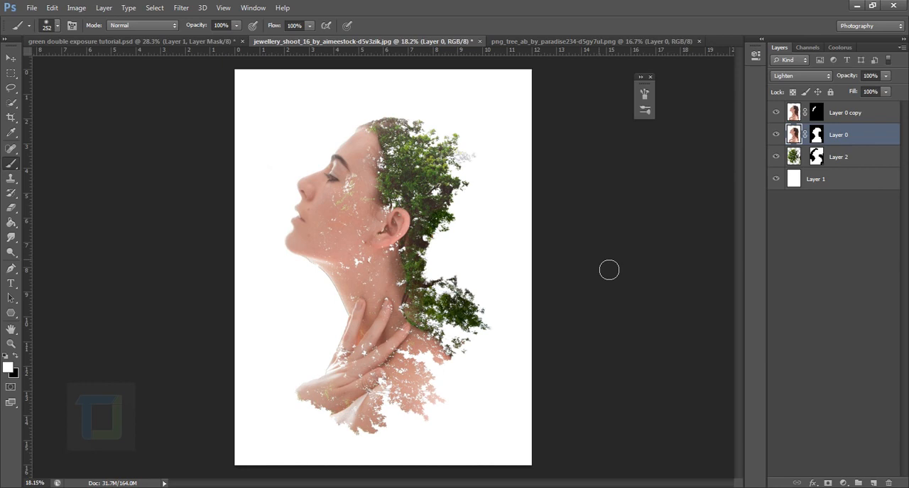
Desaturate the image of the masked portrait layer, Layer 0.
click(855, 121)
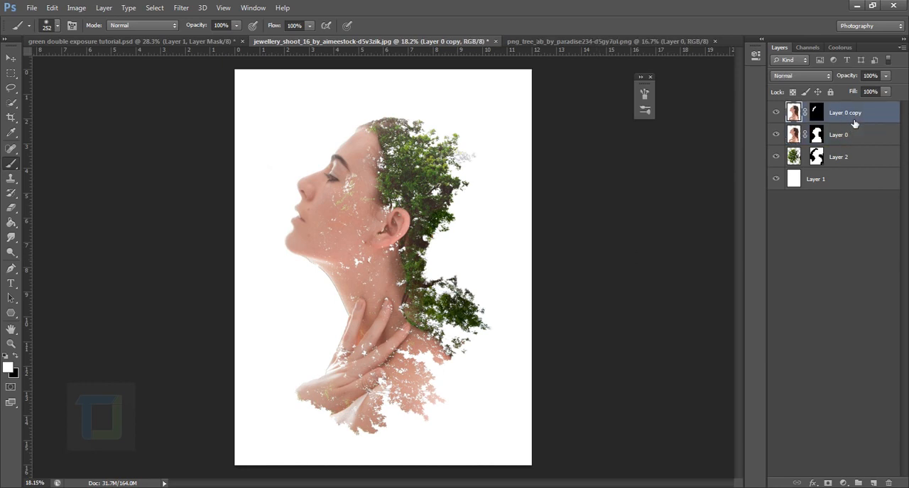
click(799, 135)
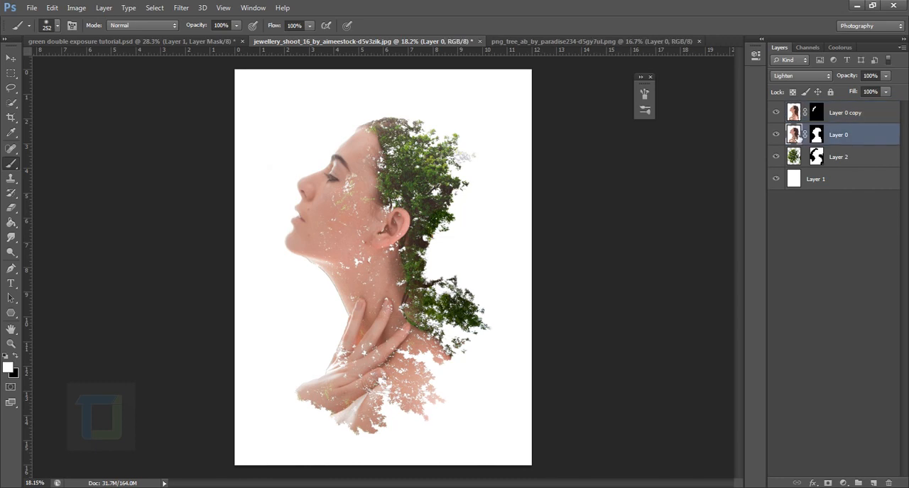
click(76, 8)
mouse_move(71, 37)
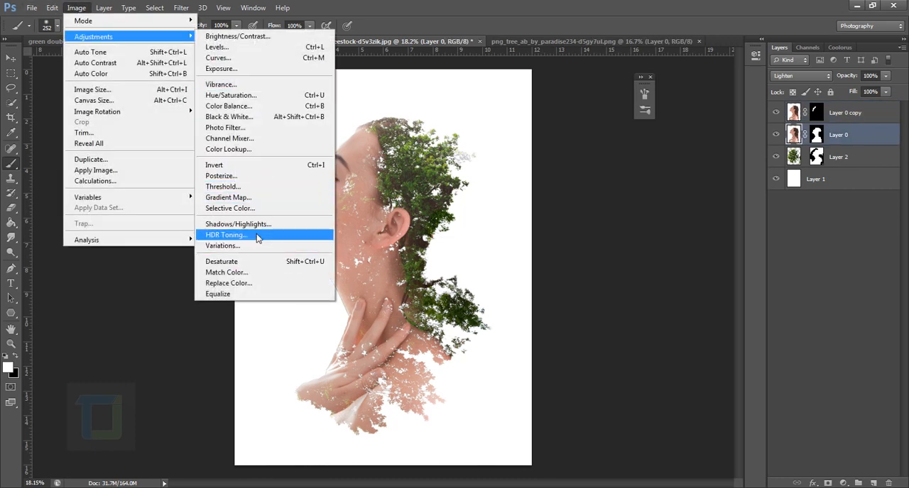
click(257, 261)
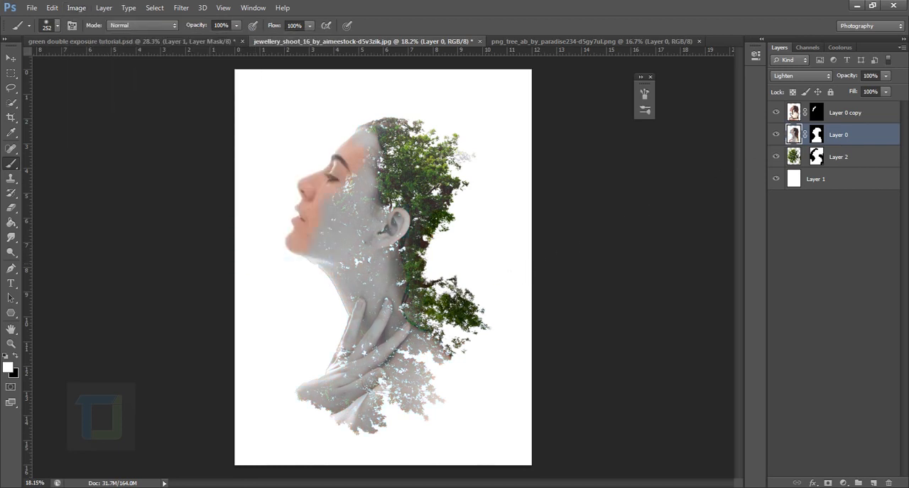
Desaturate the image of Layer 0 copy so the restored face matches the grey portrait.
click(802, 110)
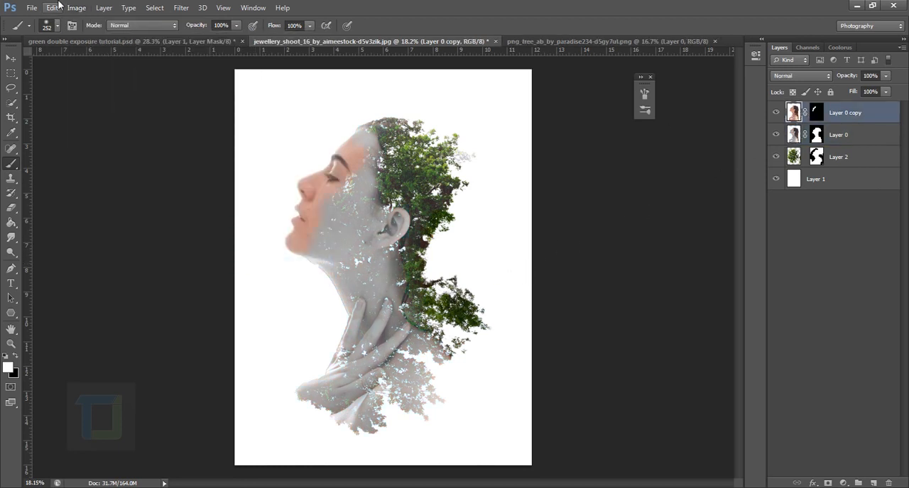
click(77, 7)
mouse_move(92, 41)
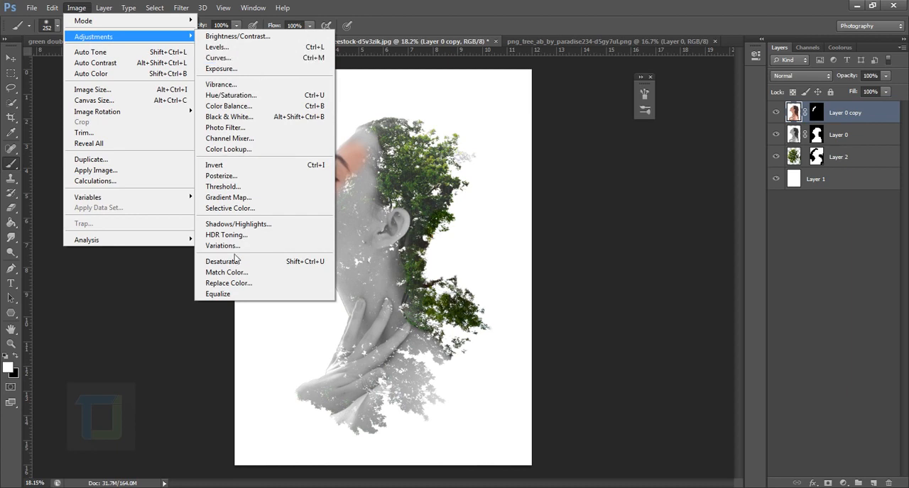
click(237, 261)
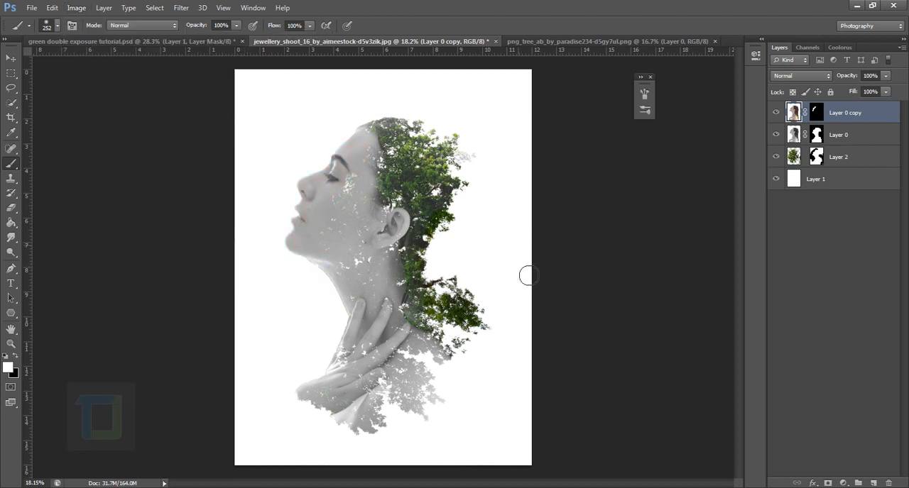
Add a Solid Color fill layer in dark navy #000721 above all the layers.
scroll(491, 237, down, 2)
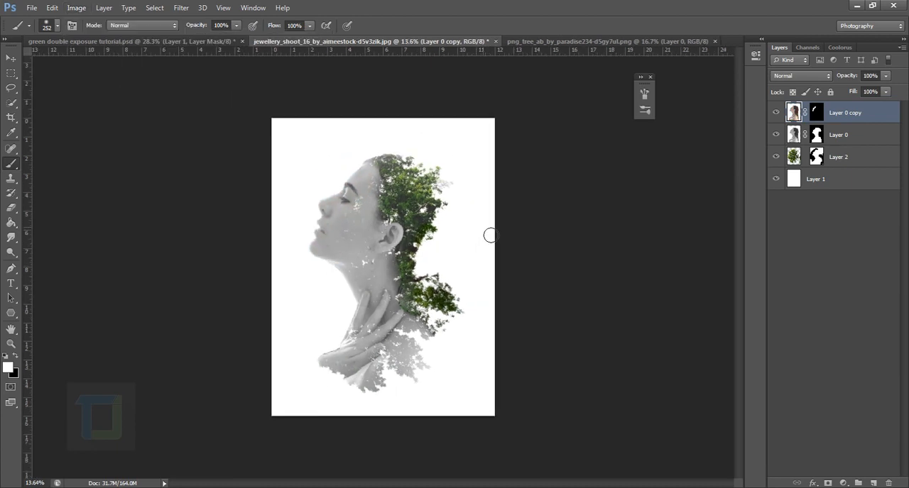
scroll(491, 235, up, 1)
click(841, 483)
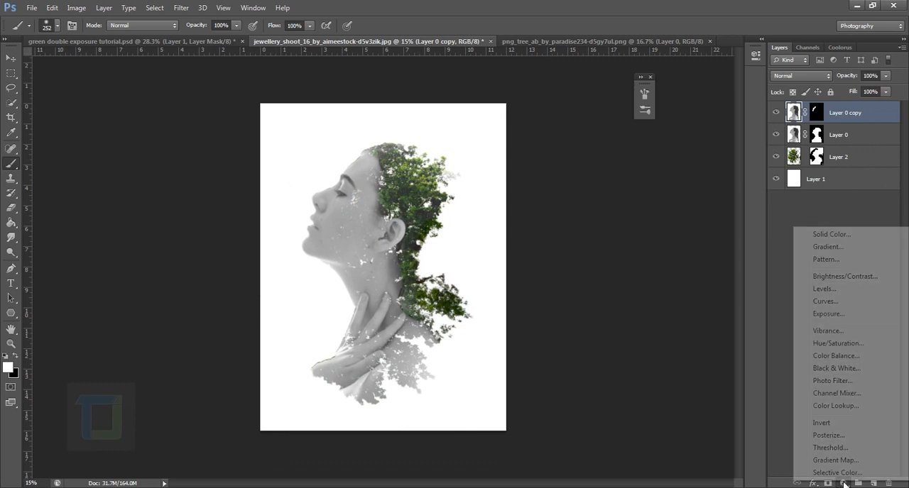
click(831, 235)
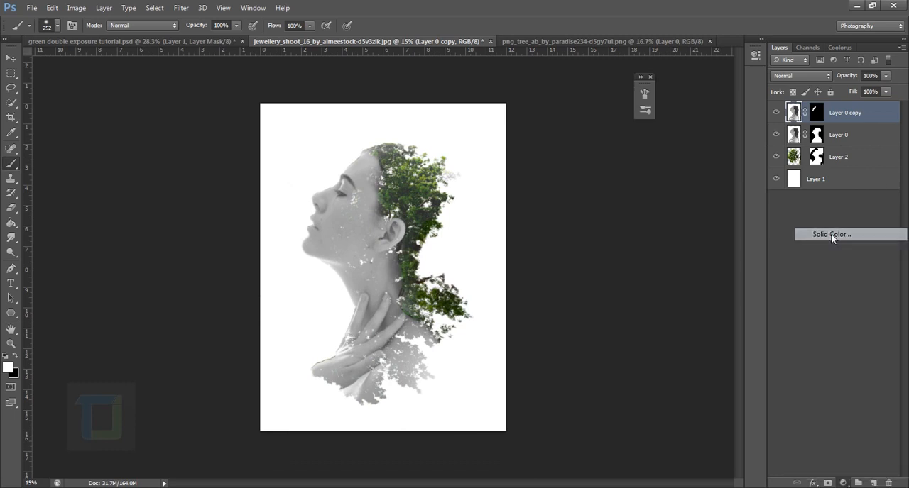
drag(836, 273, 826, 252)
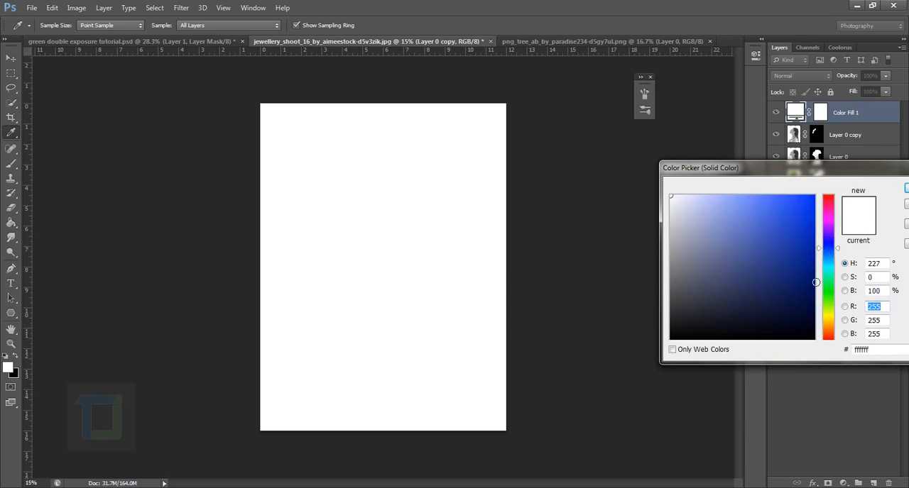
click(811, 317)
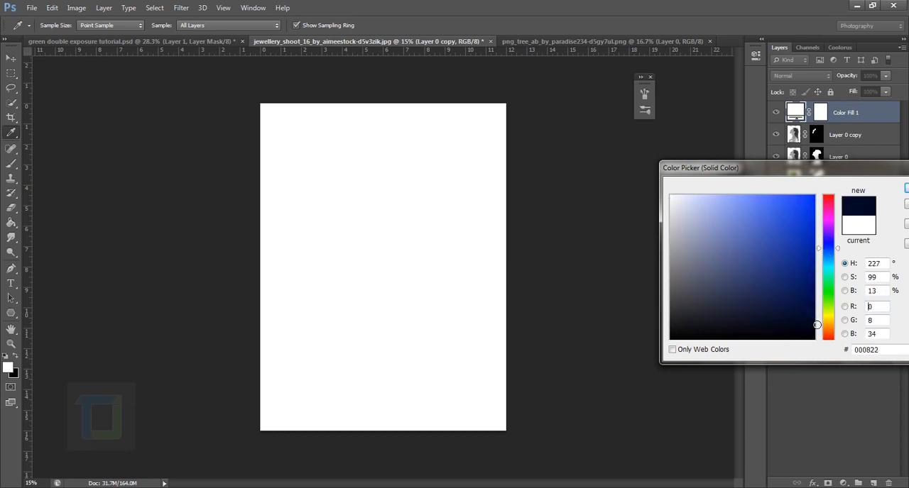
drag(817, 325, 812, 321)
click(906, 189)
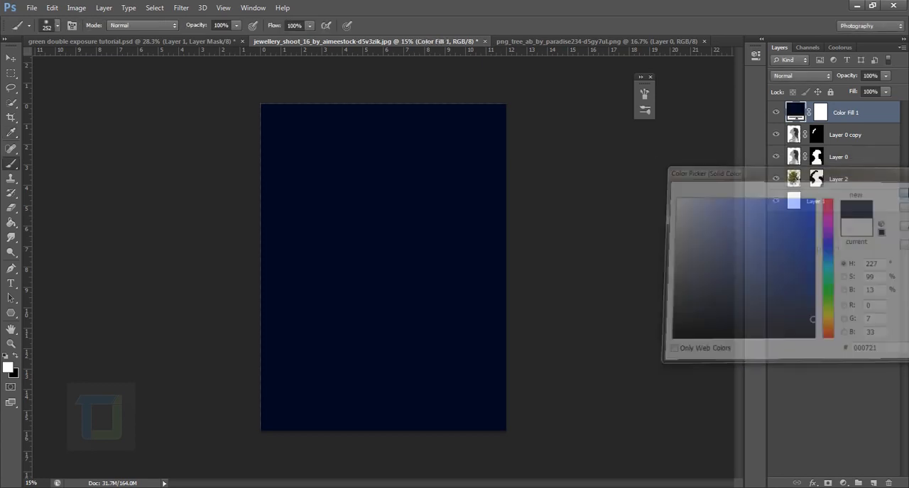
Set the colour fill layer's blend mode to Exclusion and its opacity to 82%, and compare the image with and without it.
click(808, 76)
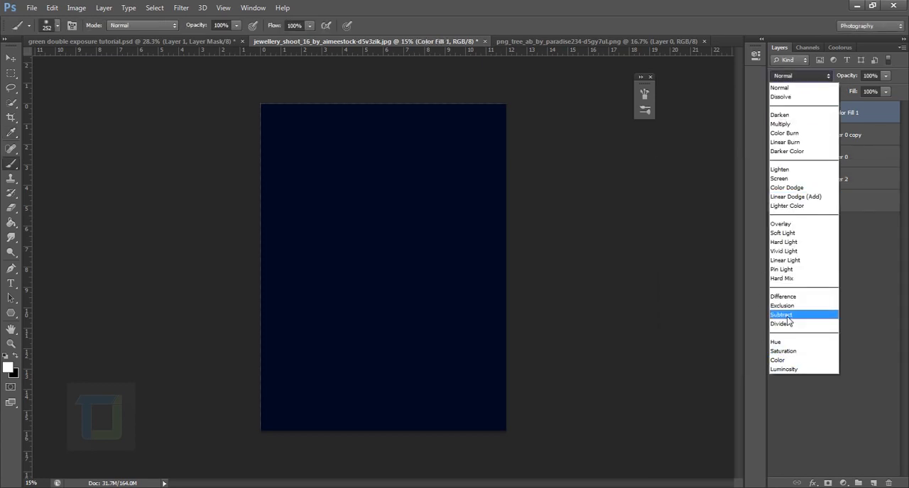
click(781, 305)
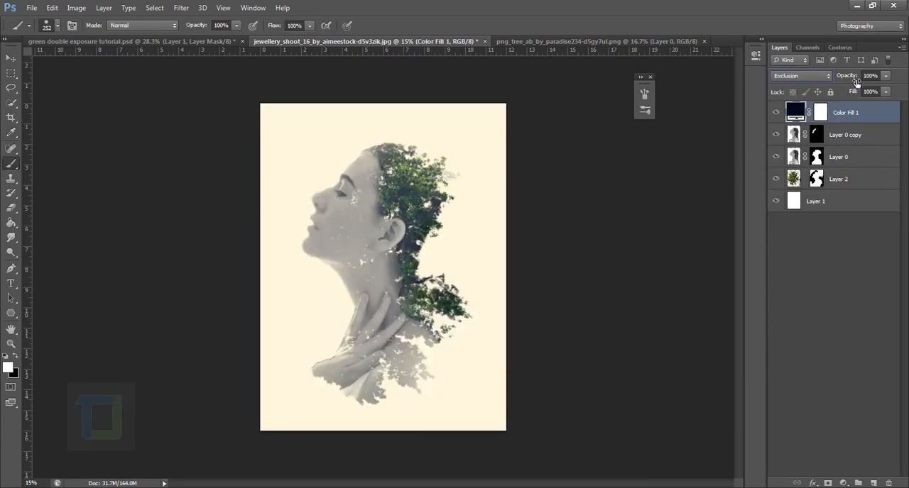
drag(856, 82, 845, 80)
click(776, 113)
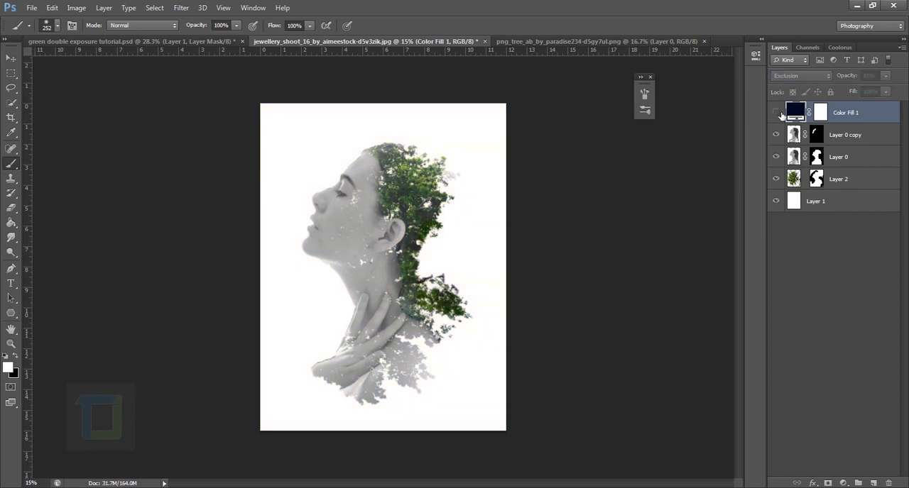
click(777, 112)
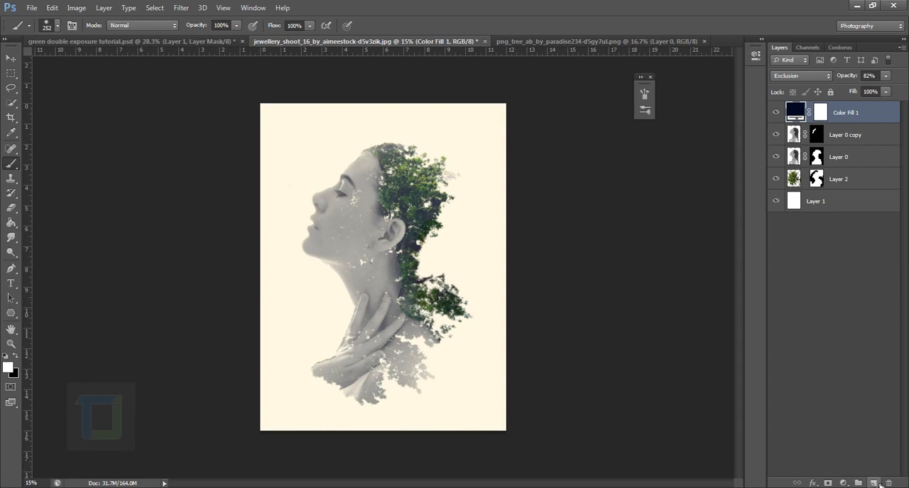
Create a new empty layer on top, make black the paint colour and enlarge the soft brush to 1100 px.
click(873, 483)
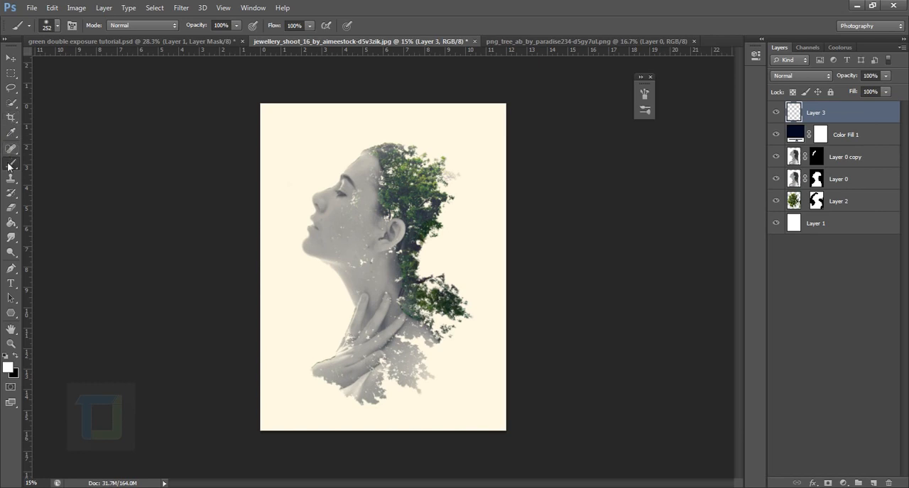
click(16, 357)
key(bracketright)
key(bracketright)
key(bracketright)
key(bracketright)
key(bracketright)
key(bracketright)
key(bracketright)
key(bracketright)
key(bracketright)
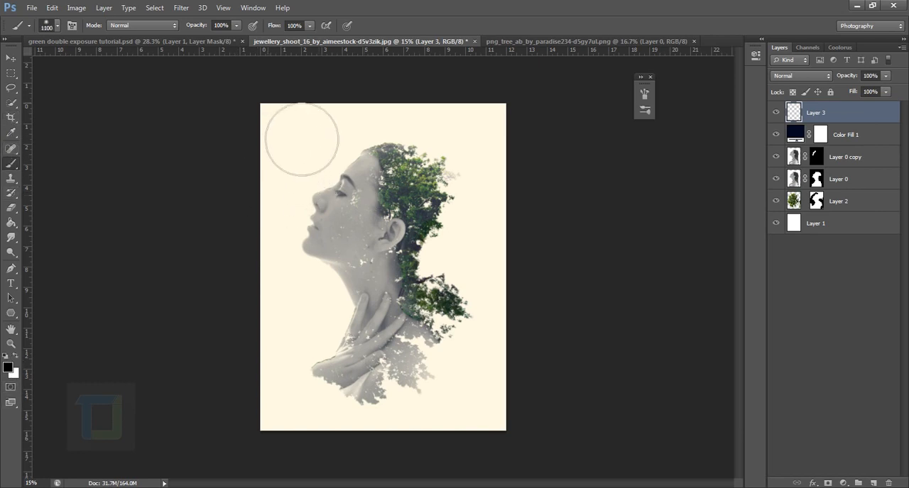
Paint a soft black vignette along all four edges of the canvas on Layer 3.
mouse_move(297, 135)
mouse_down()
mouse_move(274, 206)
mouse_move(262, 376)
mouse_move(273, 486)
mouse_move(327, 485)
mouse_up()
drag(529, 149, 514, 123)
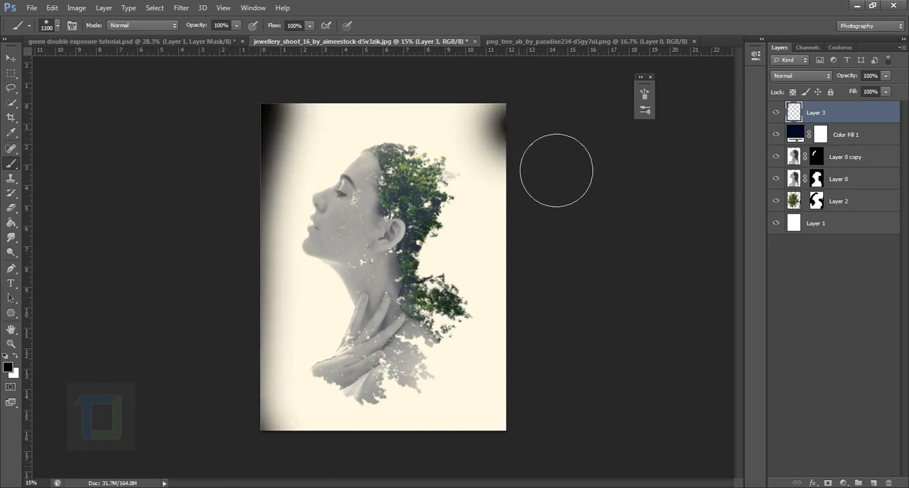
mouse_move(556, 170)
mouse_down()
mouse_move(568, 432)
mouse_move(557, 486)
mouse_up()
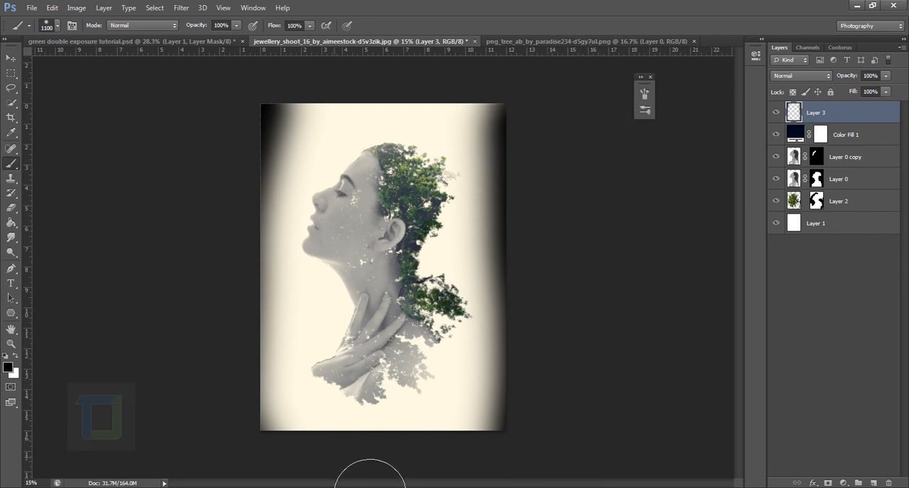
drag(370, 487, 527, 487)
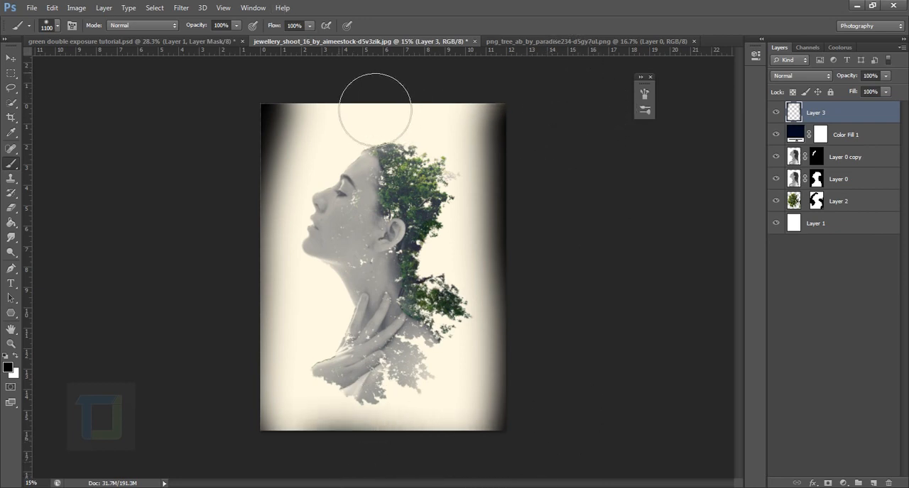
mouse_move(338, 82)
mouse_down()
mouse_move(498, 115)
mouse_move(542, 103)
mouse_up()
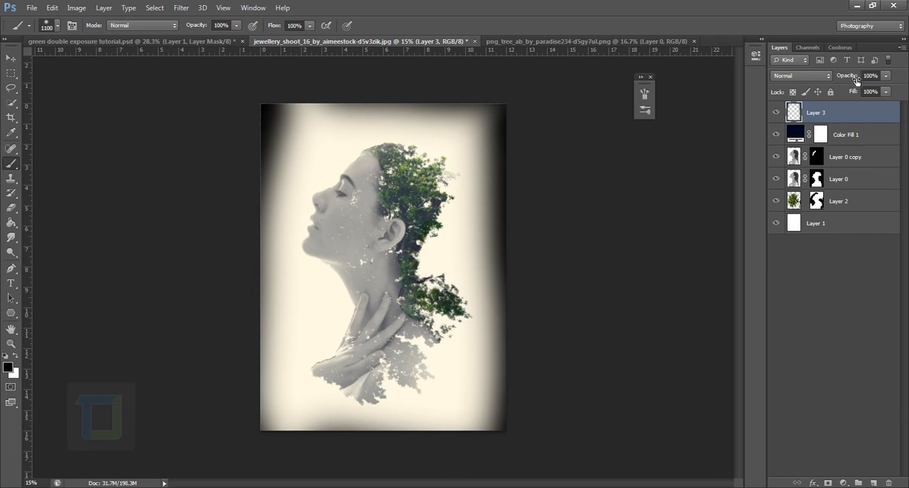
Reduce the opacity of the vignette on Layer 3 to 21% and compare the image with and without it.
drag(856, 80, 724, 66)
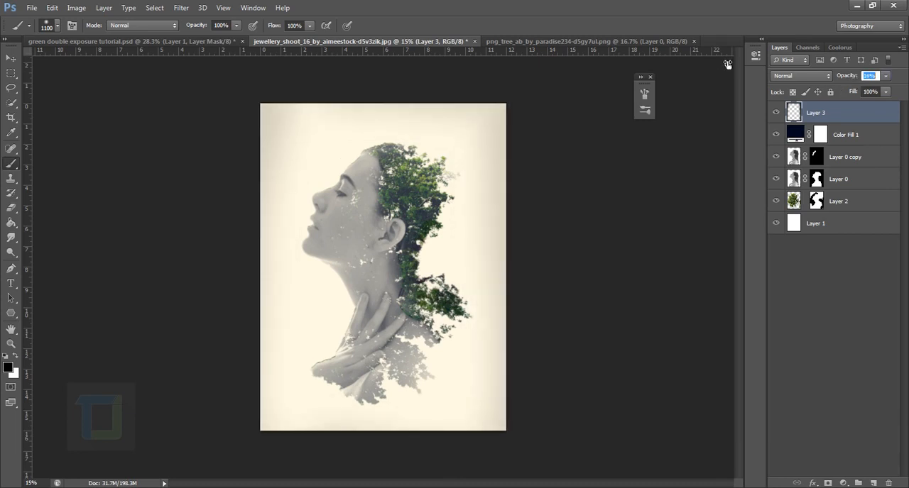
drag(728, 65, 729, 64)
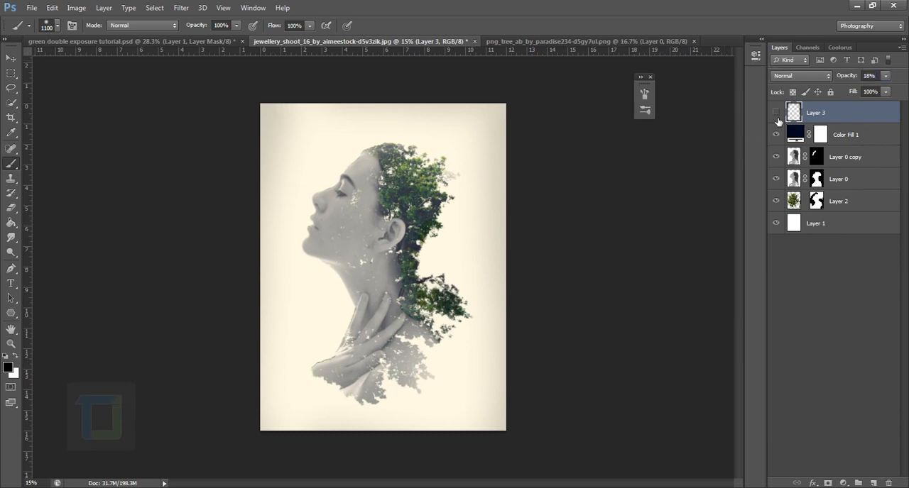
click(777, 119)
drag(845, 76, 851, 76)
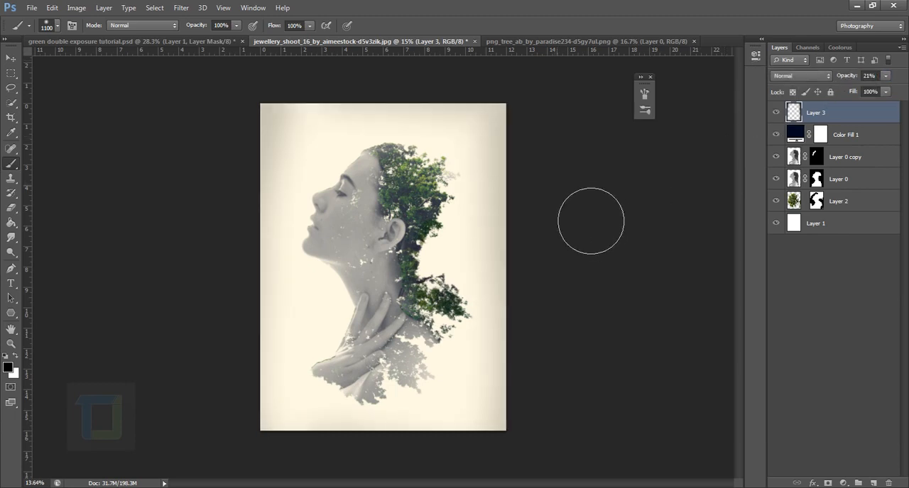
scroll(591, 221, down, 3)
scroll(582, 213, up, 4)
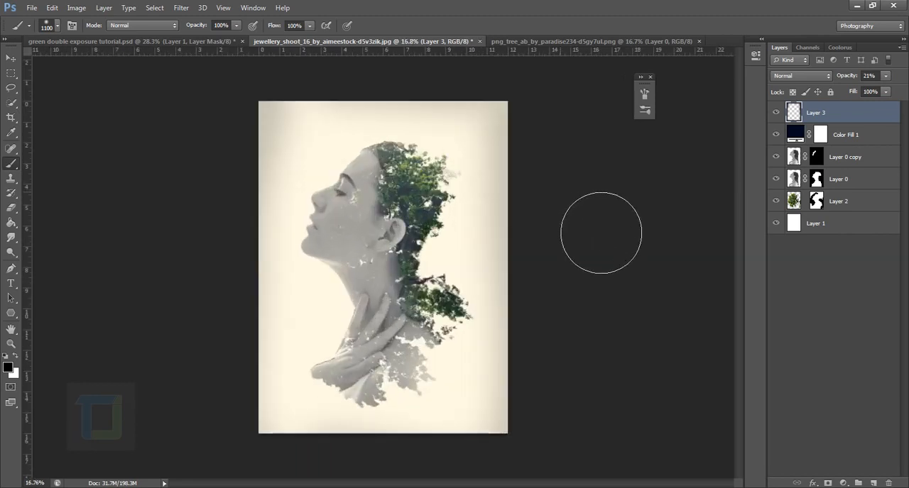
scroll(600, 232, up, 1)
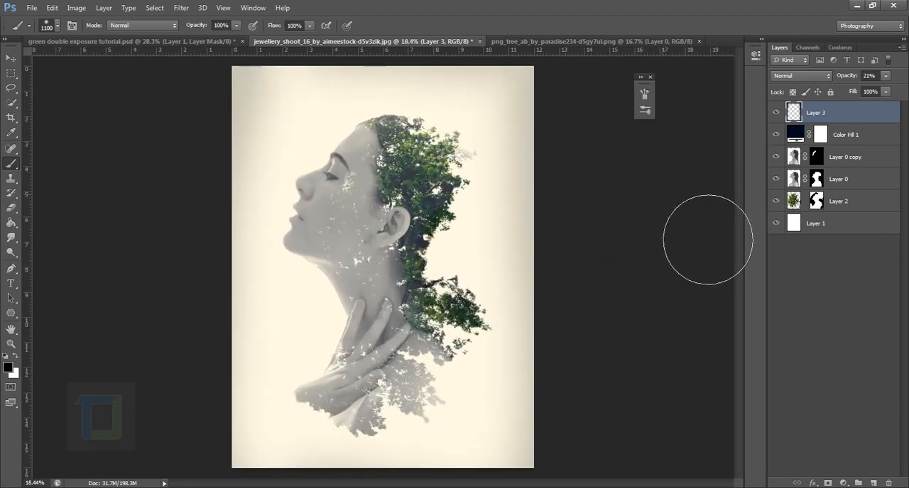